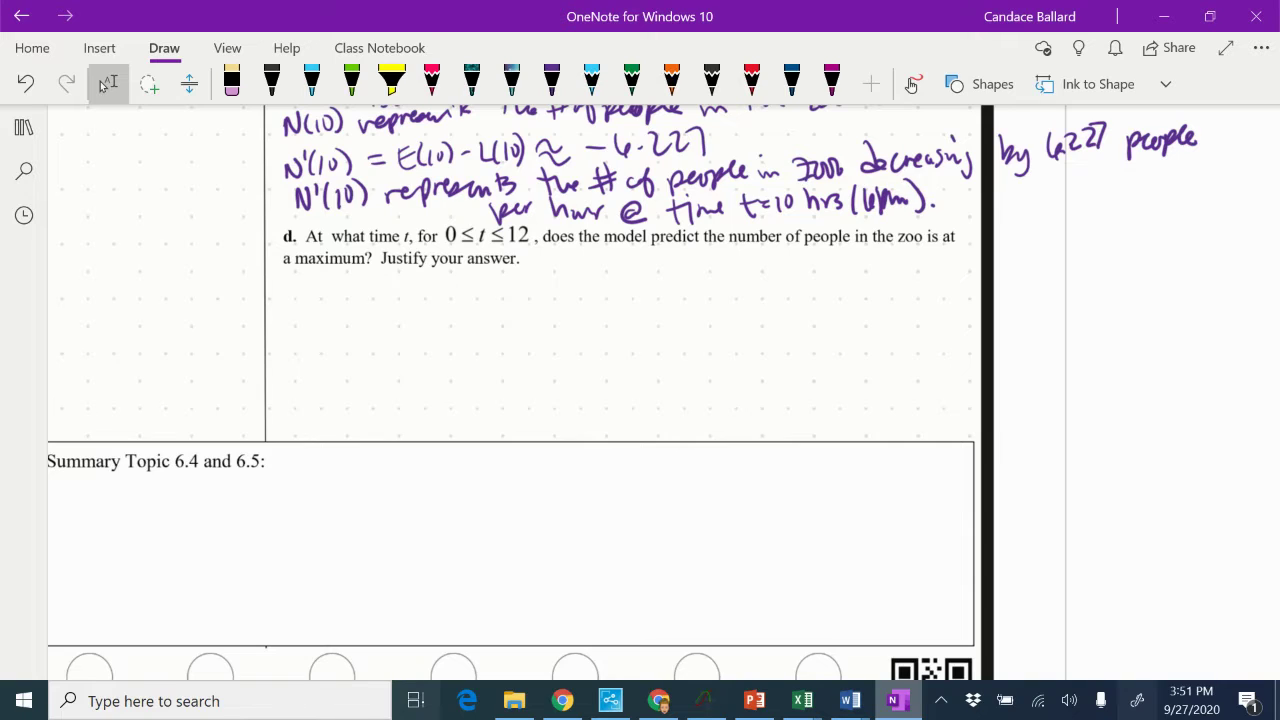
# Handwrite the note 'abs max' in purple ink to the left of question d.
pyautogui.press('Escape')
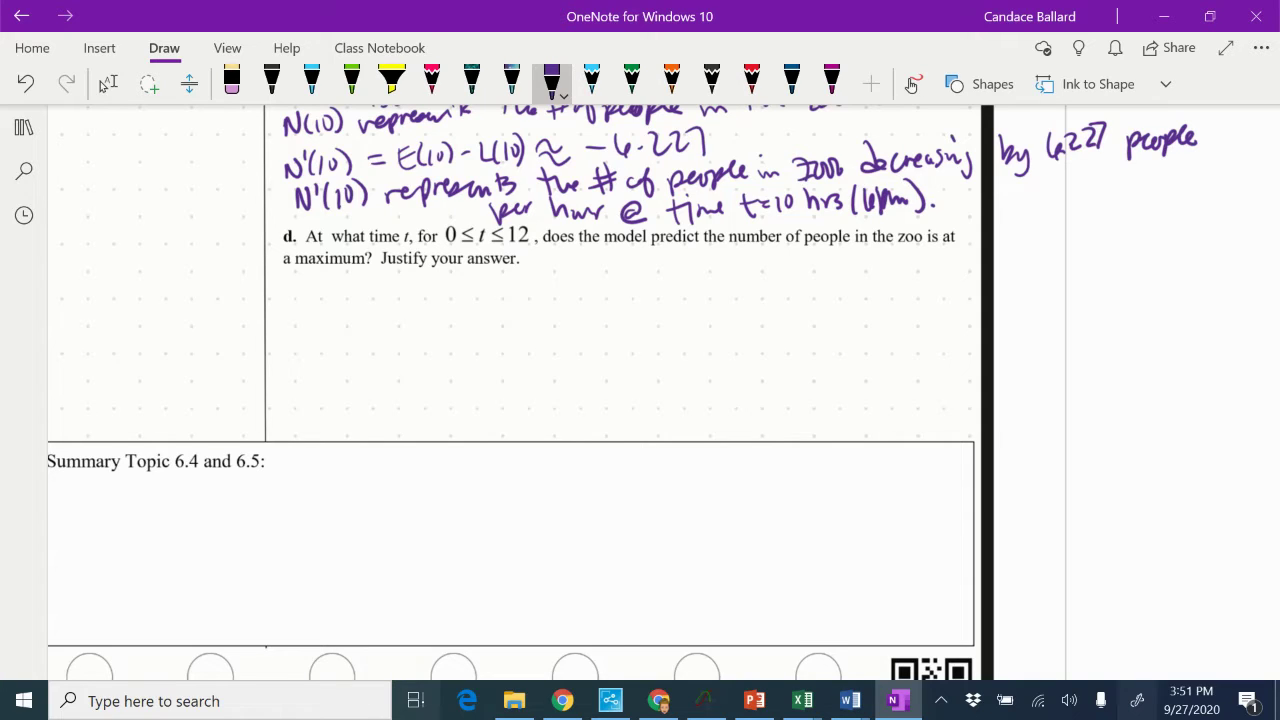
pyautogui.moveTo(190, 252)
pyautogui.mouseDown()
pyautogui.moveTo(184, 262)
pyautogui.moveTo(198, 244)
pyautogui.moveTo(222, 244)
pyautogui.mouseUp()
pyautogui.moveTo(188, 296)
pyautogui.mouseDown()
pyautogui.moveTo(236, 268)
pyautogui.moveTo(246, 286)
pyautogui.mouseUp()
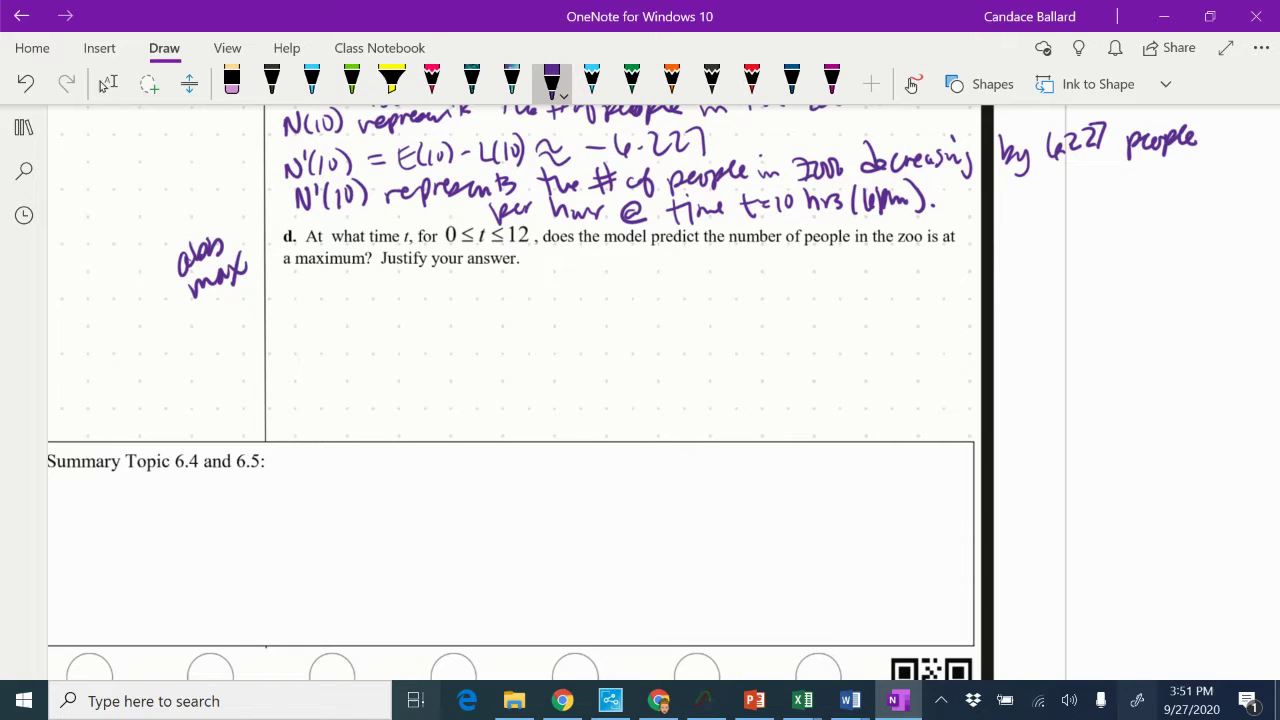
# Handwrite N(t) = ∫₀ᵗ(E(x) − L(x)) dt under question d.
pyautogui.moveTo(286, 281)
pyautogui.mouseDown()
pyautogui.moveTo(287, 294)
pyautogui.moveTo(302, 281)
pyautogui.mouseUp()
pyautogui.moveTo(312, 276); pyautogui.dragTo(320, 294)
pyautogui.moveTo(313, 284); pyautogui.dragTo(326, 283)
pyautogui.moveTo(327, 274)
pyautogui.mouseDown()
pyautogui.moveTo(331, 293)
pyautogui.moveTo(355, 279)
pyautogui.mouseUp()
pyautogui.moveTo(341, 288)
pyautogui.mouseDown()
pyautogui.moveTo(378, 282)
pyautogui.moveTo(386, 316)
pyautogui.mouseUp()
pyautogui.moveTo(386, 265); pyautogui.dragTo(386, 281)
pyautogui.moveTo(378, 272)
pyautogui.mouseDown()
pyautogui.moveTo(395, 271)
pyautogui.moveTo(400, 304)
pyautogui.moveTo(421, 300)
pyautogui.moveTo(422, 276)
pyautogui.moveTo(425, 303)
pyautogui.moveTo(445, 297)
pyautogui.moveTo(434, 298)
pyautogui.mouseUp()
pyautogui.moveTo(450, 274)
pyautogui.mouseDown()
pyautogui.moveTo(452, 300)
pyautogui.moveTo(476, 287)
pyautogui.moveTo(498, 297)
pyautogui.mouseUp()
pyautogui.moveTo(503, 276)
pyautogui.mouseDown()
pyautogui.moveTo(500, 298)
pyautogui.moveTo(517, 296)
pyautogui.mouseUp()
pyautogui.moveTo(517, 282); pyautogui.dragTo(506, 297)
pyautogui.moveTo(520, 272)
pyautogui.mouseDown()
pyautogui.moveTo(524, 299)
pyautogui.moveTo(540, 296)
pyautogui.mouseUp()
pyautogui.moveTo(548, 266)
pyautogui.mouseDown()
pyautogui.moveTo(549, 296)
pyautogui.moveTo(574, 293)
pyautogui.mouseUp()
pyautogui.moveTo(553, 279); pyautogui.dragTo(578, 274)
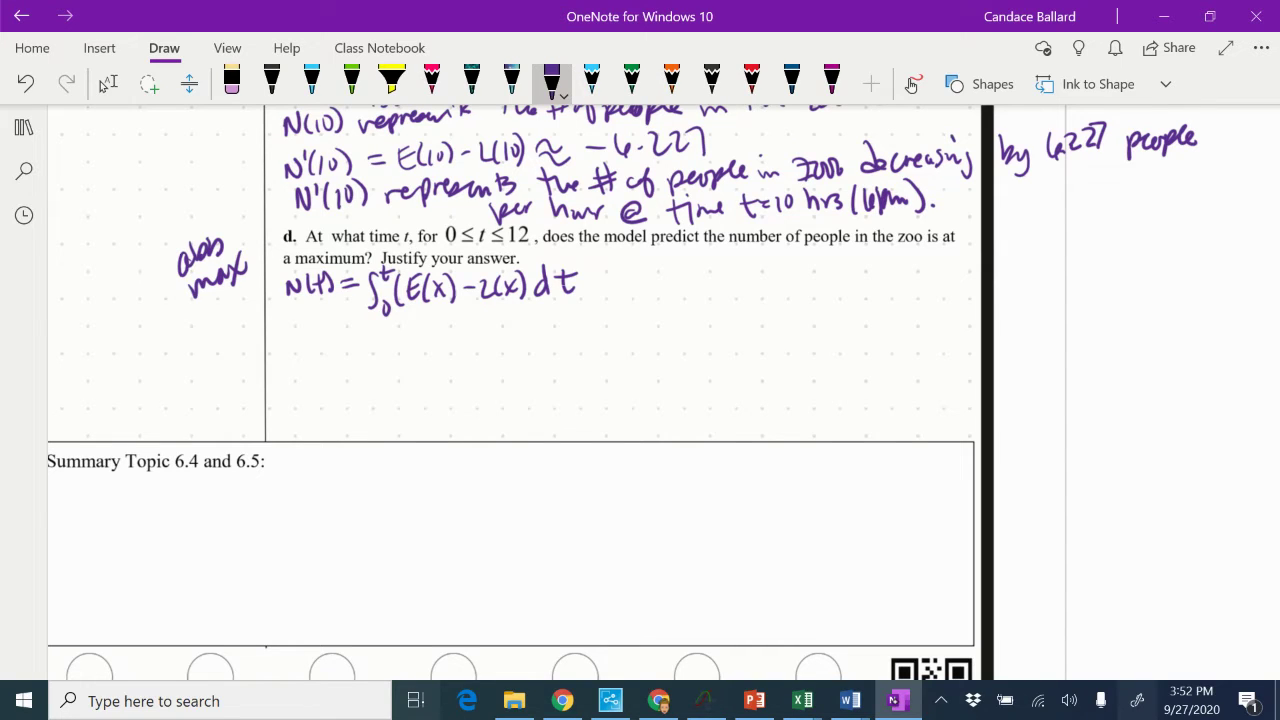
# On the next line, handwrite N'(t) = 0 or E(t) − L(t) = 0.
pyautogui.moveTo(286, 325)
pyautogui.mouseDown()
pyautogui.moveTo(289, 347)
pyautogui.moveTo(303, 342)
pyautogui.mouseUp()
pyautogui.moveTo(303, 320); pyautogui.dragTo(316, 344)
pyautogui.moveTo(325, 322)
pyautogui.mouseDown()
pyautogui.moveTo(325, 344)
pyautogui.moveTo(366, 330)
pyautogui.mouseUp()
pyautogui.moveTo(353, 338)
pyautogui.mouseDown()
pyautogui.moveTo(386, 344)
pyautogui.moveTo(392, 324)
pyautogui.mouseUp()
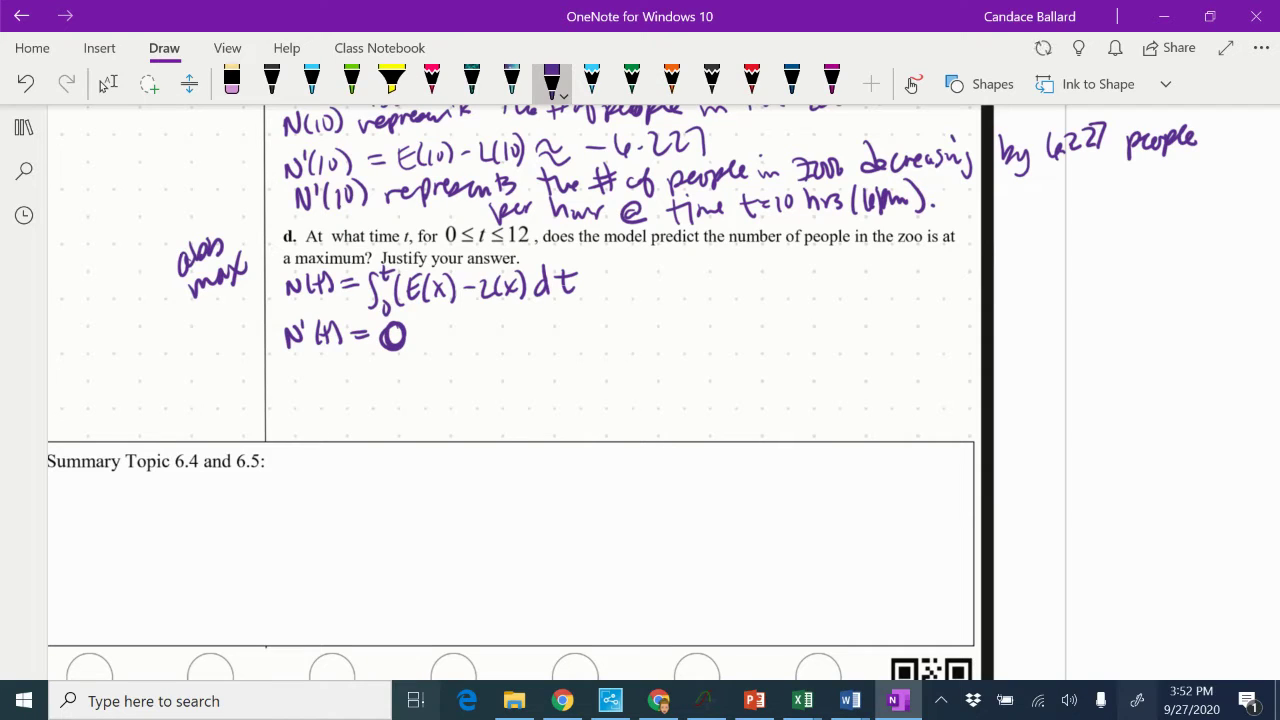
pyautogui.moveTo(440, 333); pyautogui.dragTo(438, 334)
pyautogui.moveTo(446, 344)
pyautogui.mouseDown()
pyautogui.moveTo(456, 330)
pyautogui.moveTo(480, 344)
pyautogui.moveTo(494, 318)
pyautogui.mouseUp()
pyautogui.moveTo(480, 332); pyautogui.dragTo(504, 342)
pyautogui.moveTo(518, 316)
pyautogui.mouseDown()
pyautogui.moveTo(514, 340)
pyautogui.moveTo(524, 322)
pyautogui.mouseUp()
pyautogui.moveTo(524, 318)
pyautogui.mouseDown()
pyautogui.moveTo(528, 342)
pyautogui.moveTo(555, 324)
pyautogui.moveTo(585, 332)
pyautogui.mouseUp()
pyautogui.moveTo(600, 306)
pyautogui.mouseDown()
pyautogui.moveTo(596, 328)
pyautogui.moveTo(610, 332)
pyautogui.mouseUp()
pyautogui.moveTo(620, 314); pyautogui.dragTo(638, 320)
pyautogui.moveTo(648, 306); pyautogui.dragTo(646, 308)
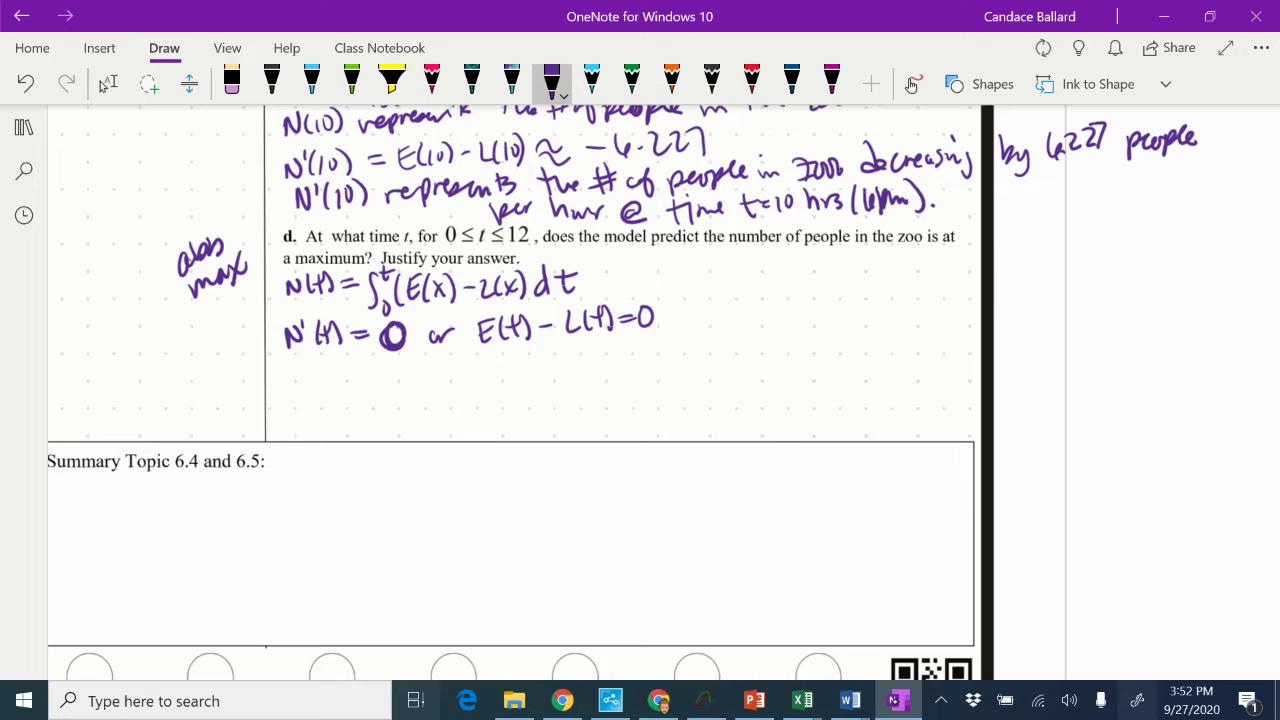
pyautogui.moveTo(370, 282)
pyautogui.mouseDown()
pyautogui.moveTo(402, 258)
pyautogui.moveTo(502, 268)
pyautogui.moveTo(494, 238)
pyautogui.mouseUp()
# In Desmos, clear the mistyped entry started below N'(10).
pyautogui.hotkey('alt', 'Tab')
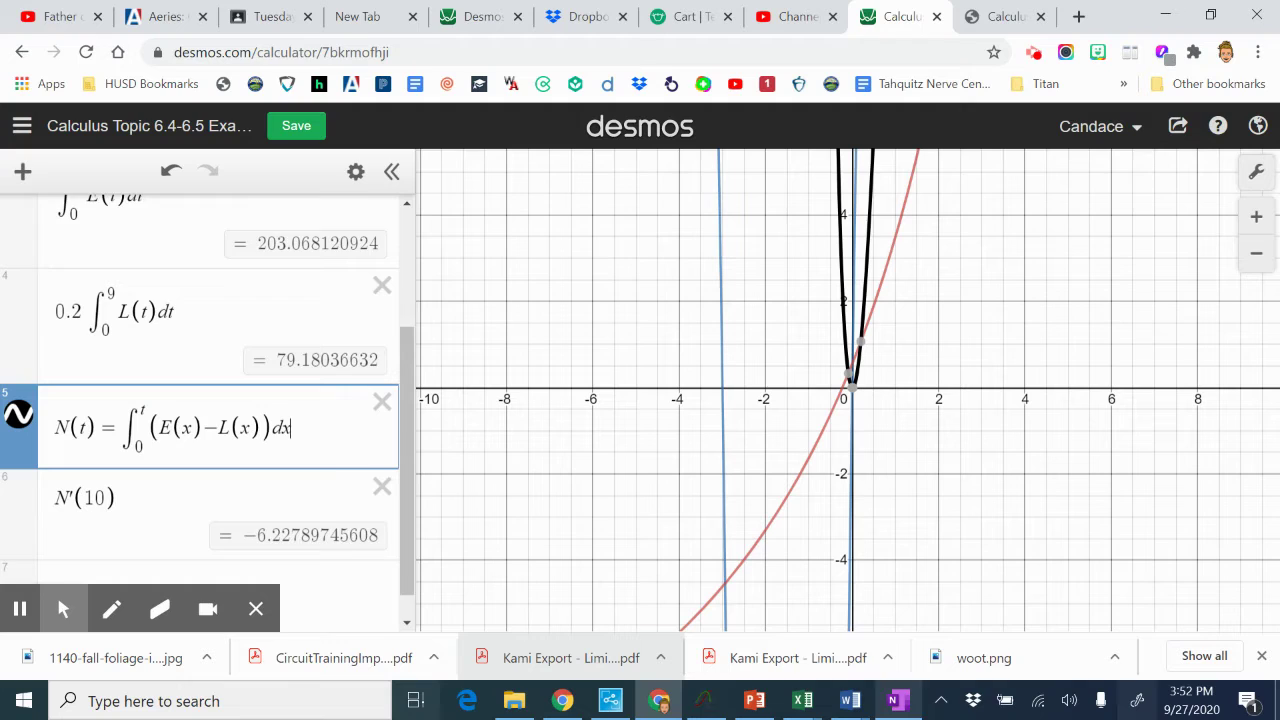
pyautogui.click(120, 548)
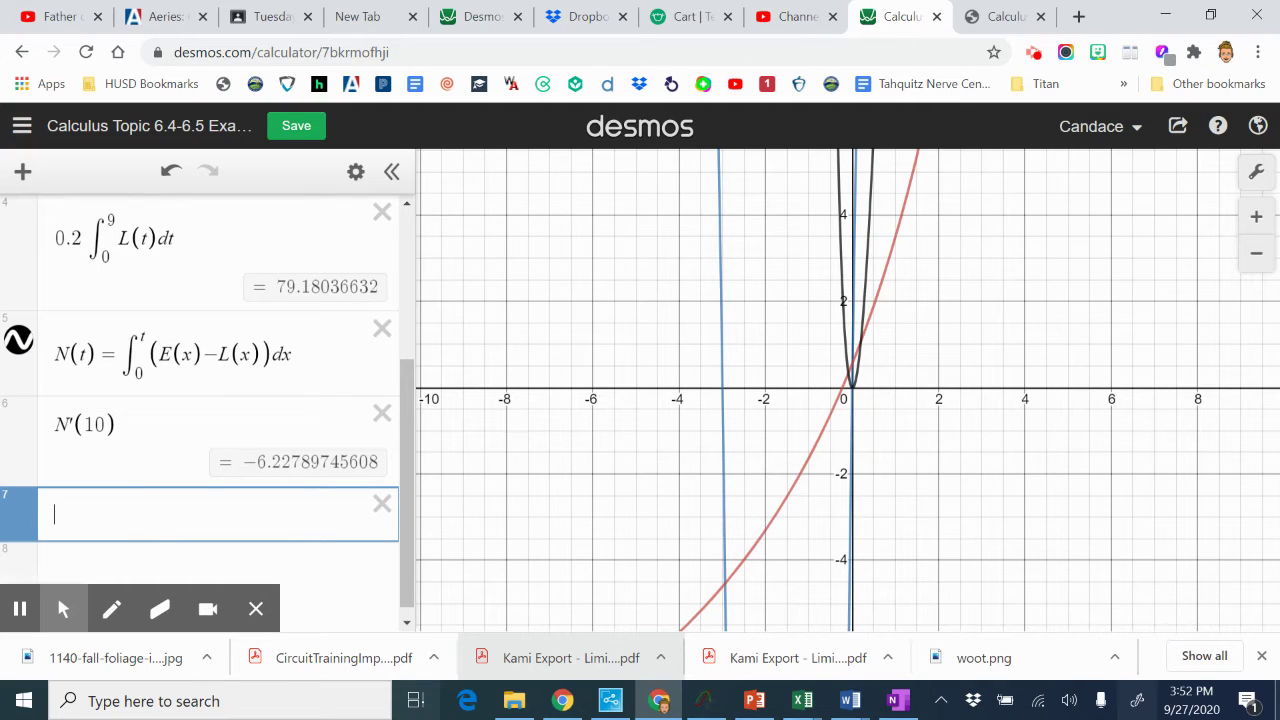
pyautogui.write("n'(")
pyautogui.press('BackSpace')
pyautogui.press('BackSpace')
pyautogui.press('BackSpace')
pyautogui.press('BackSpace')
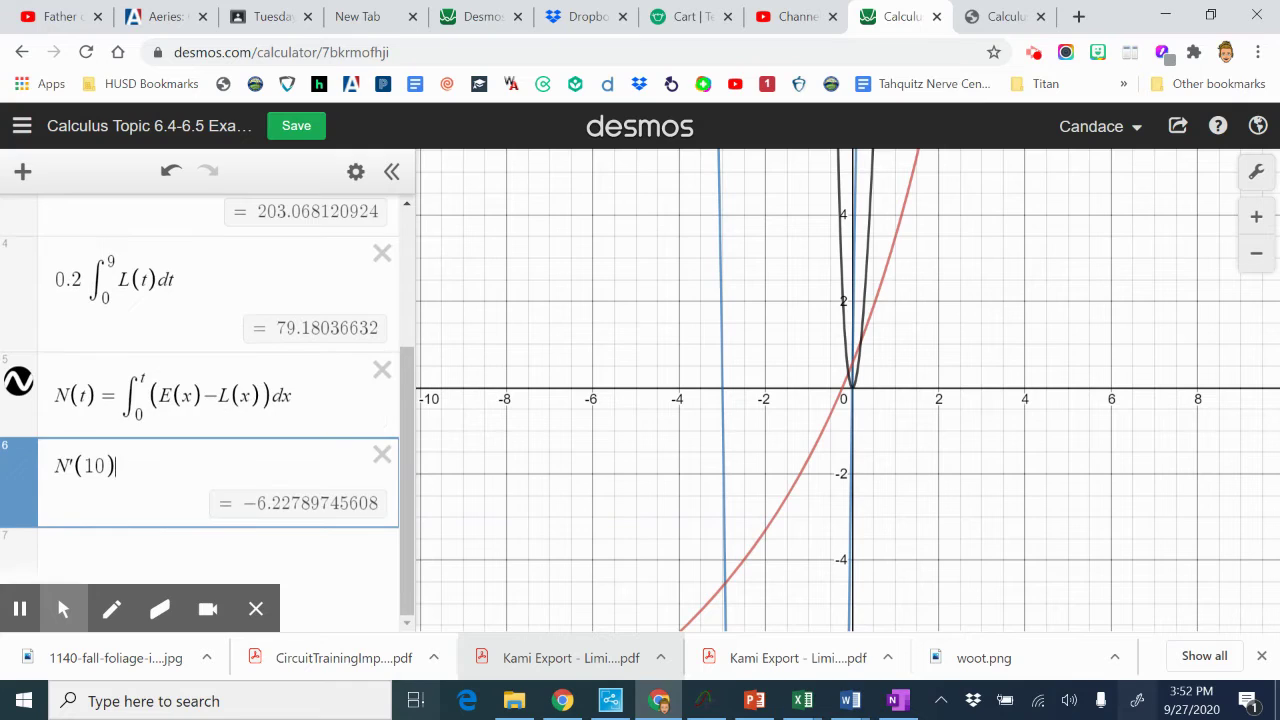
pyautogui.write('N')
pyautogui.press('BackSpace')
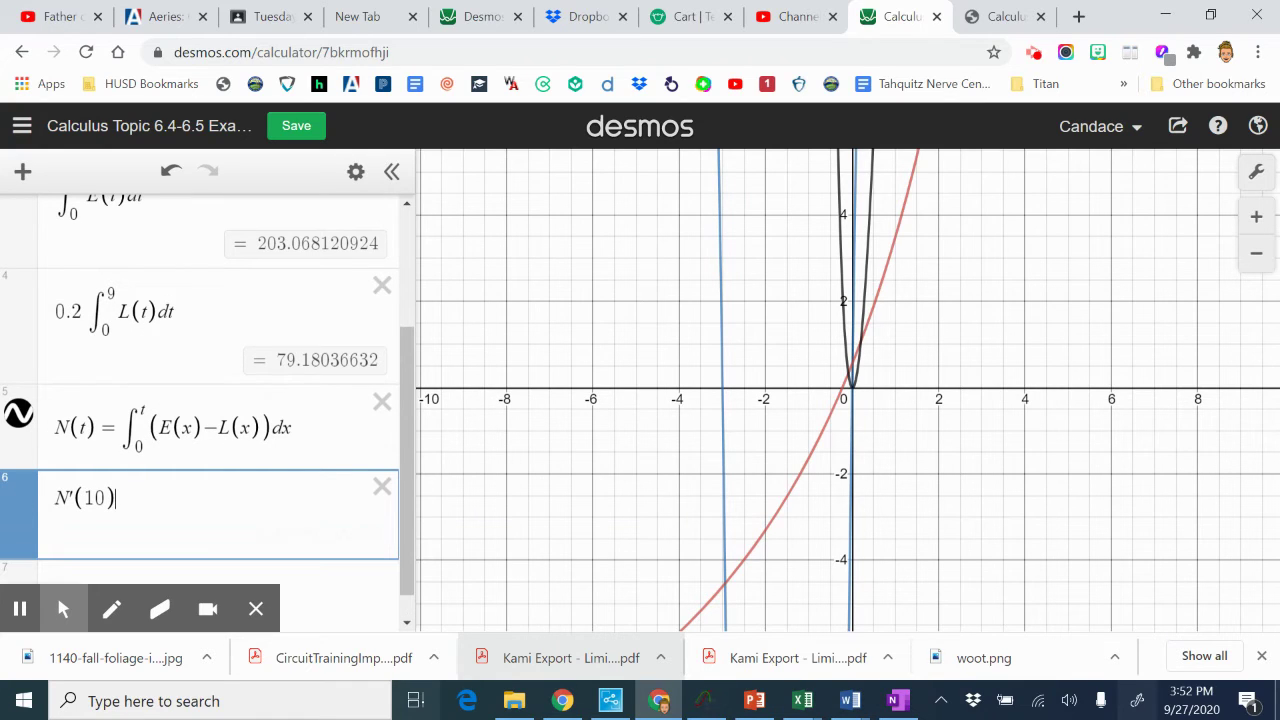
# Enter y = N'(t) as a new expression to graph it.
pyautogui.scroll(-1, 306, 331)
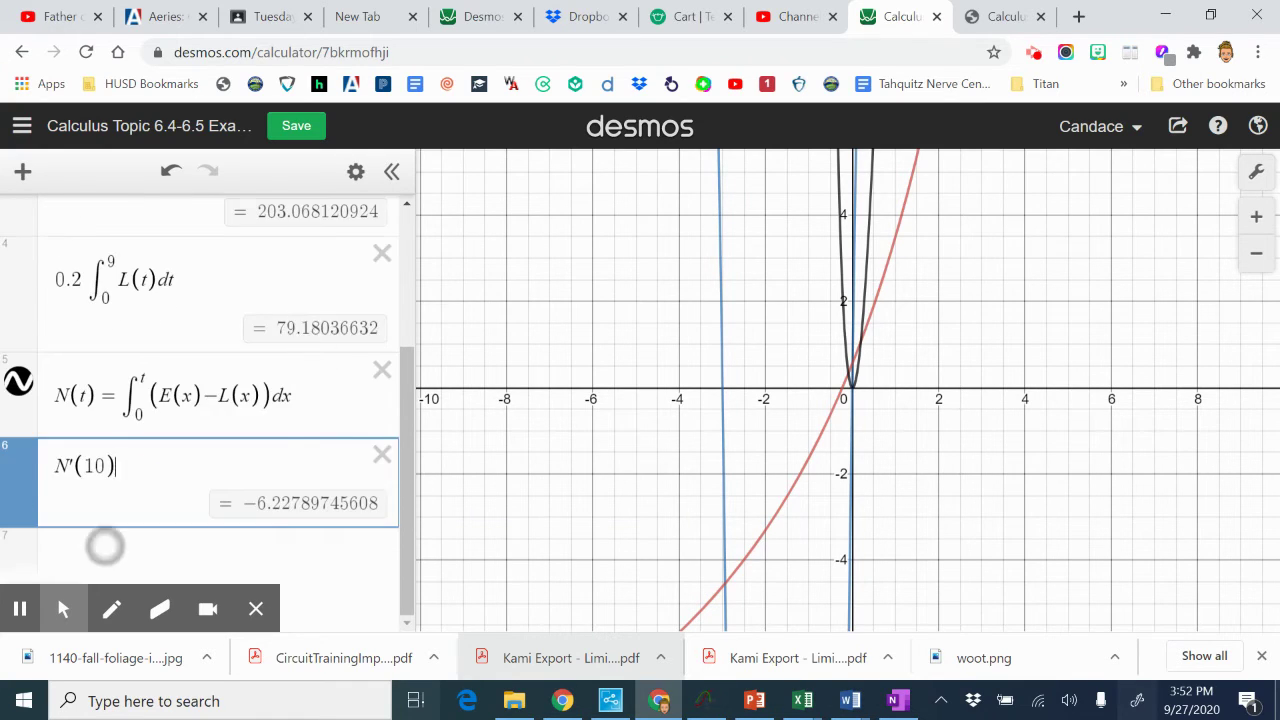
pyautogui.click(106, 543)
pyautogui.write("N'(t)")
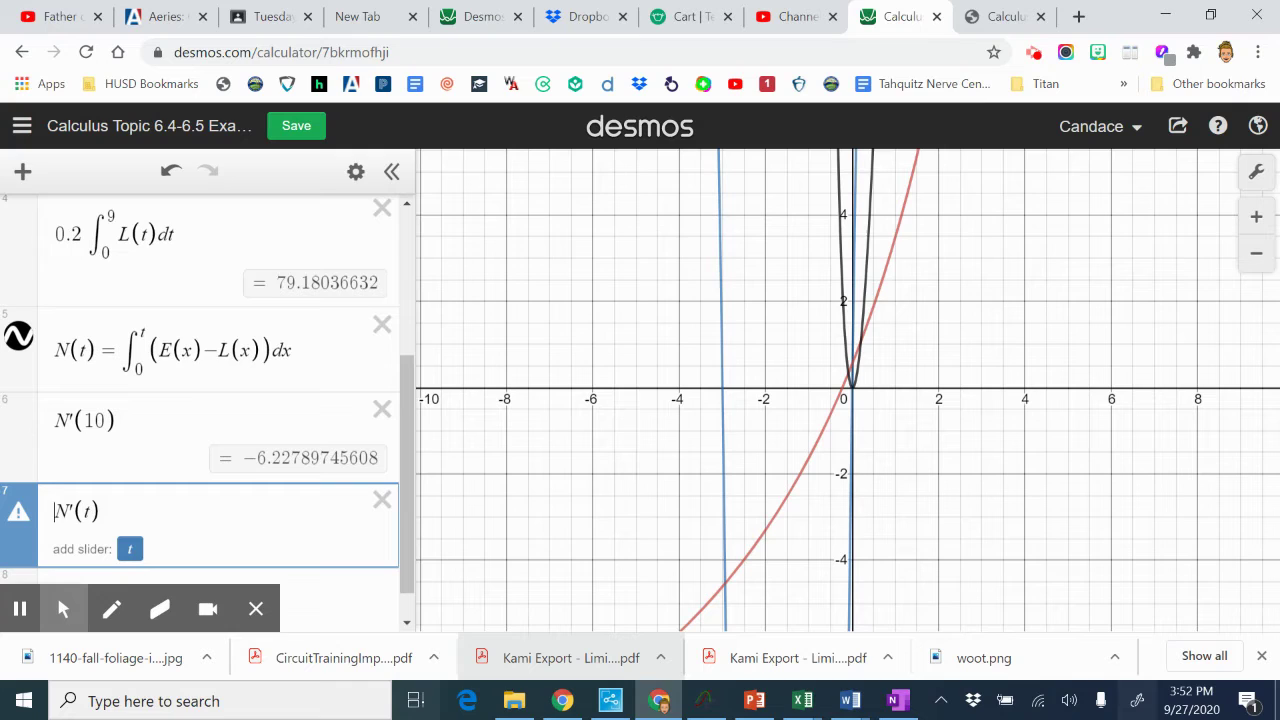
pyautogui.press('Home')
pyautogui.write('y=')
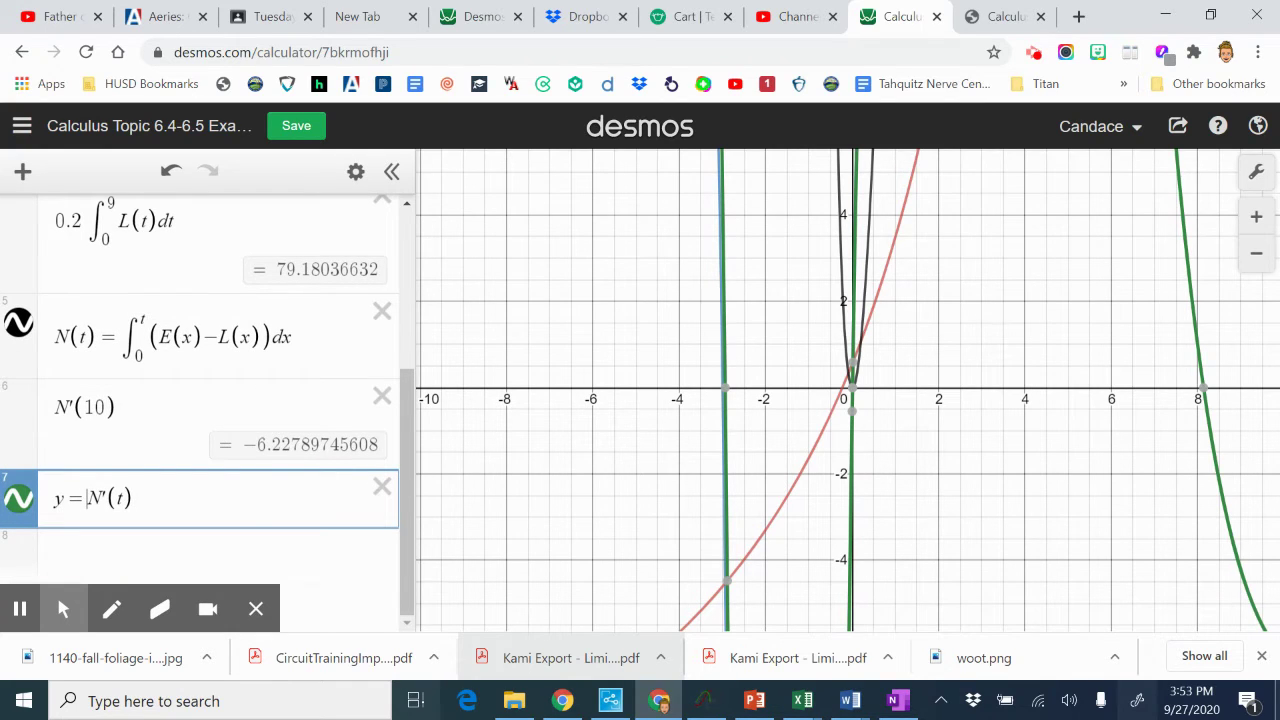
# Hide the L(t) and E(t) curves in Desmos.
pyautogui.scroll(3, 200, 400)
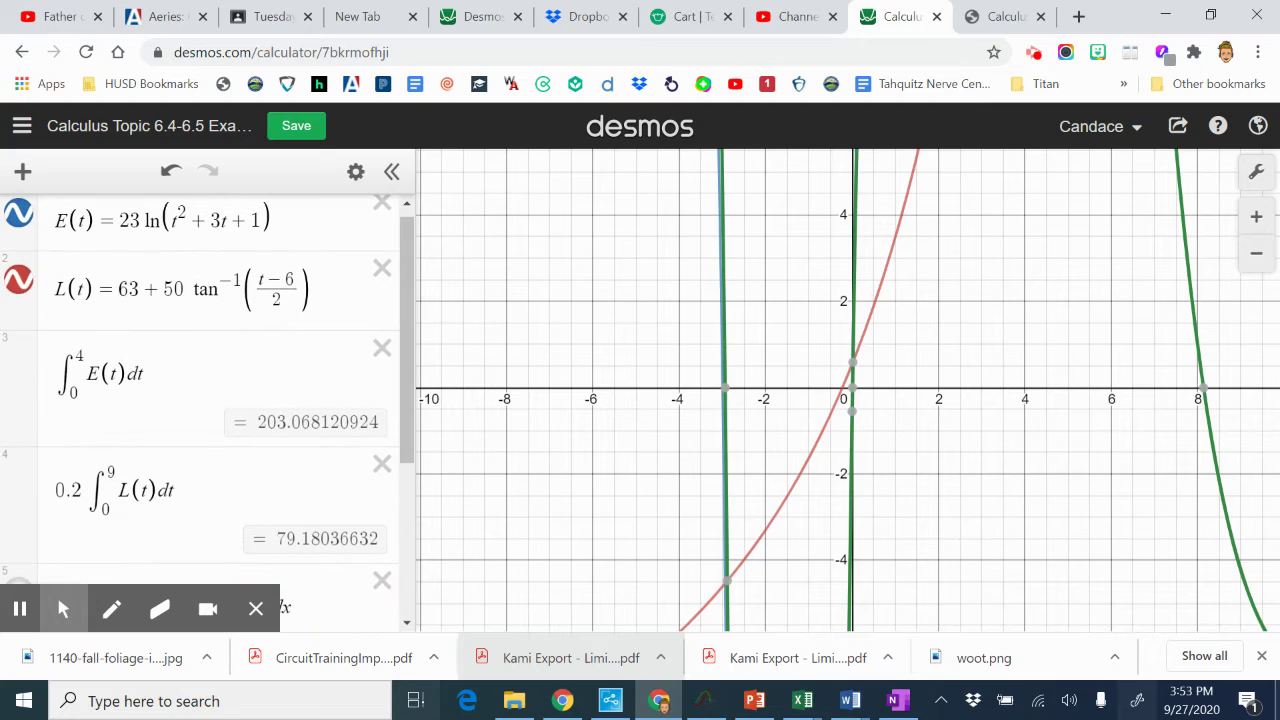
pyautogui.click(18, 280)
pyautogui.click(19, 212)
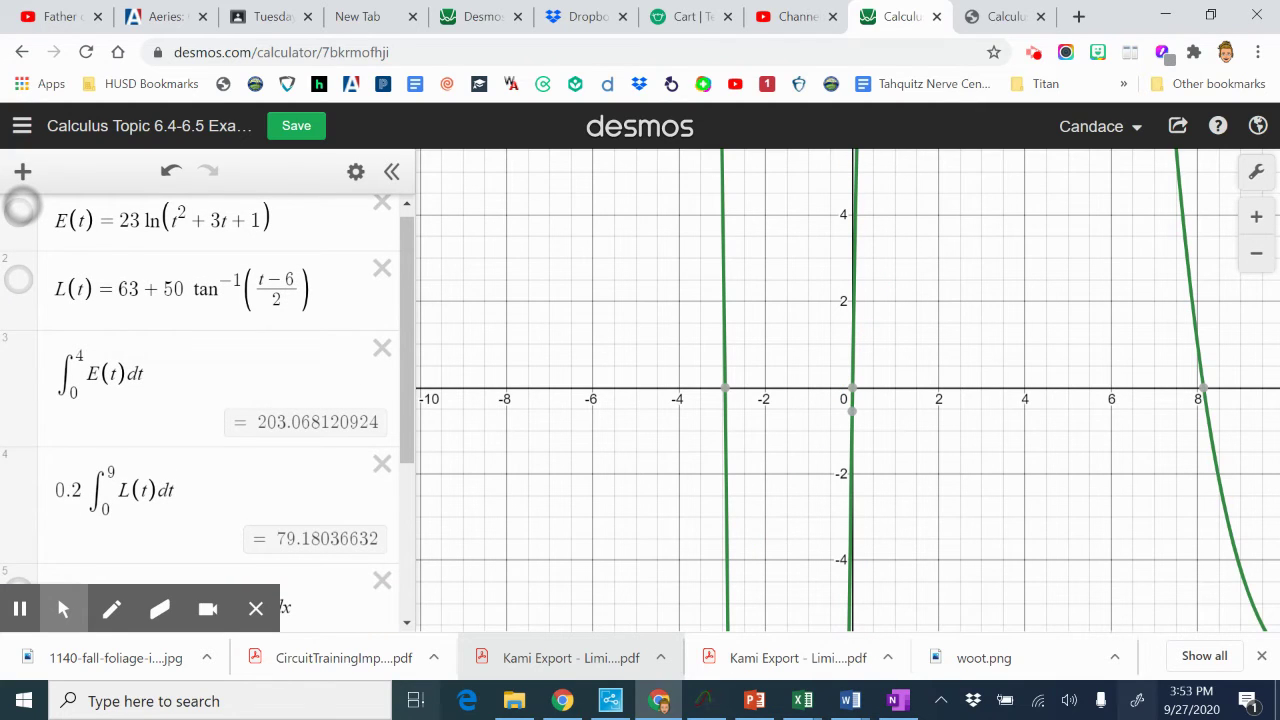
# Set the x-axis maximum to 15 and mark N'(t)'s zeros at (0.008, 0) and (8.134, 0).
pyautogui.click(1256, 171)
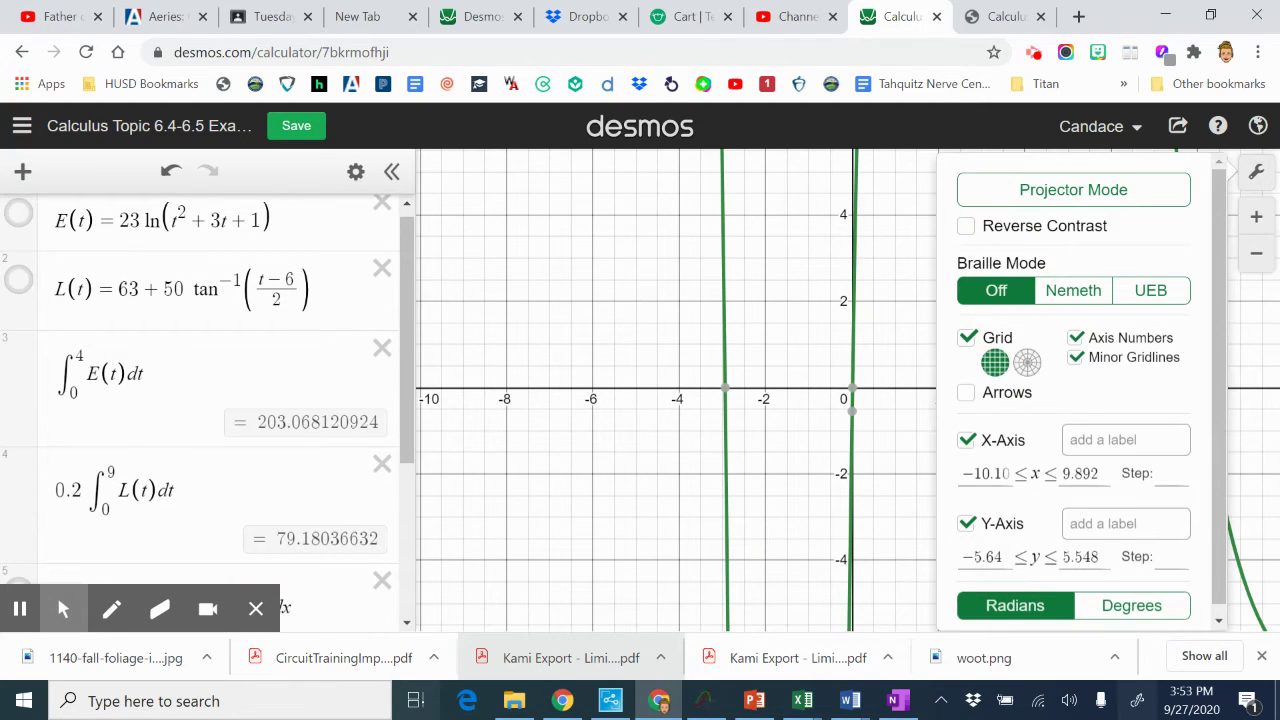
pyautogui.click(1080, 473)
pyautogui.write('15')
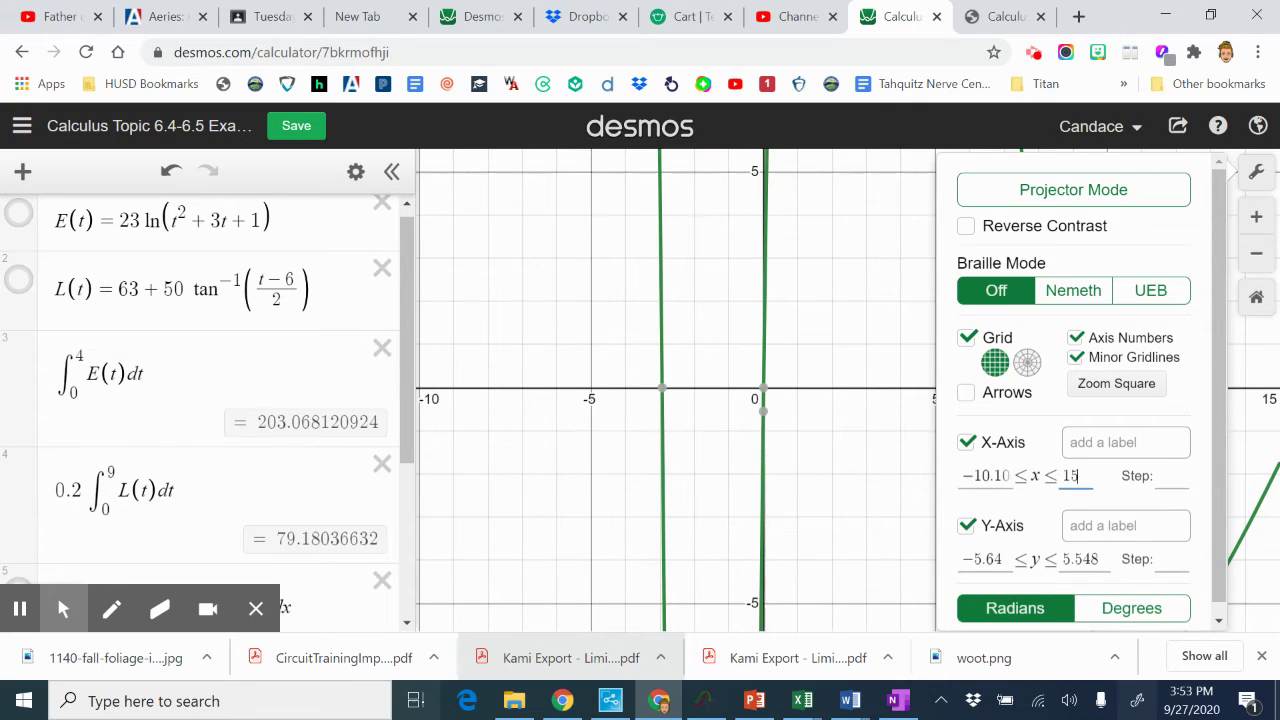
pyautogui.click(1233, 173)
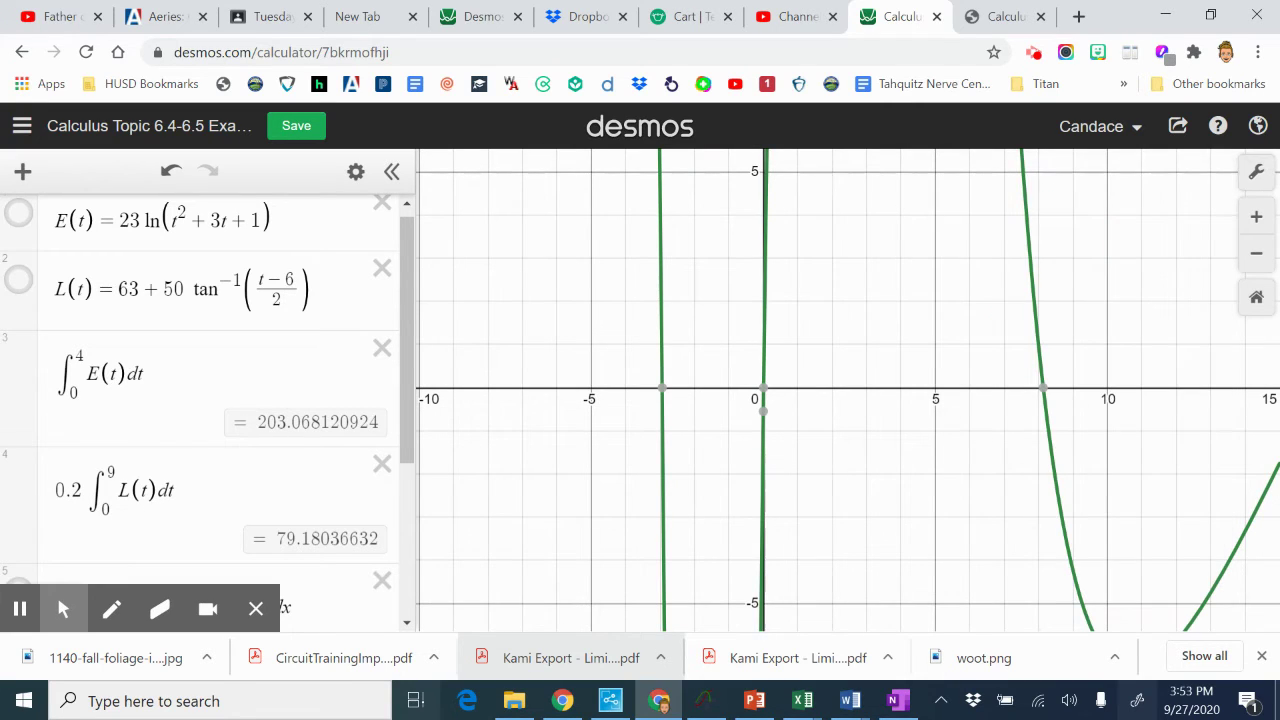
pyautogui.click(765, 391)
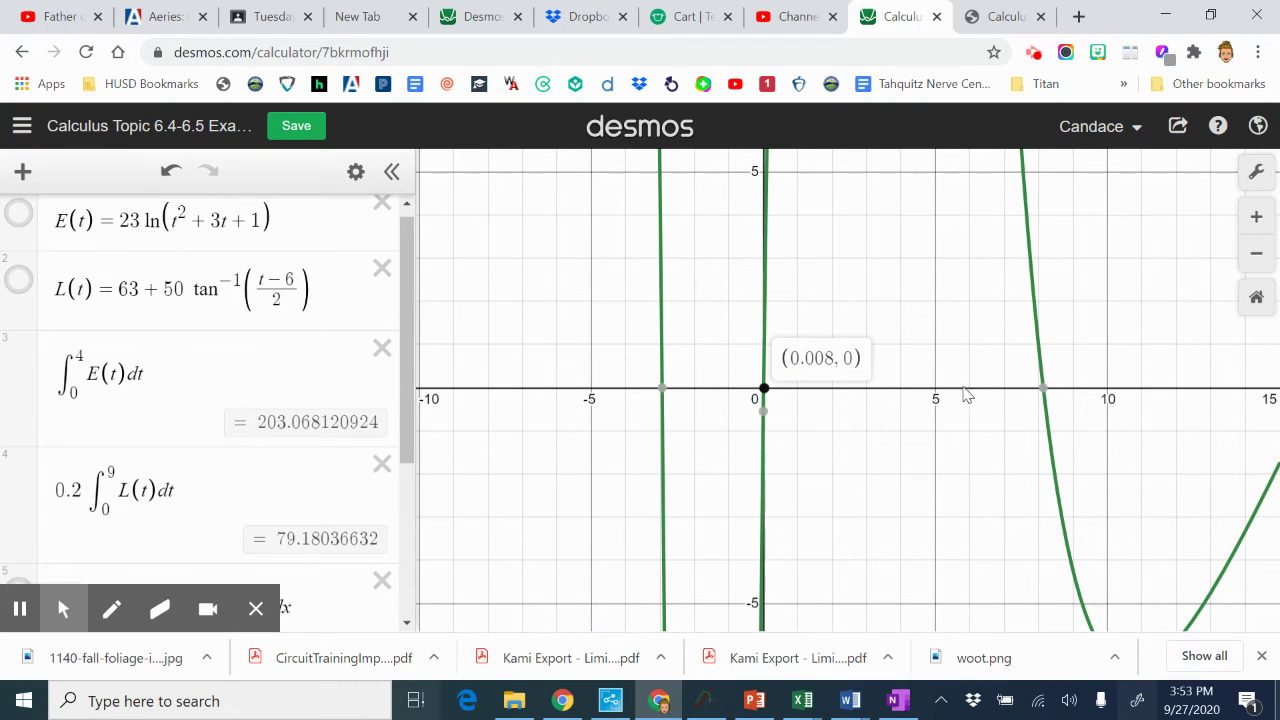
pyautogui.click(1045, 391)
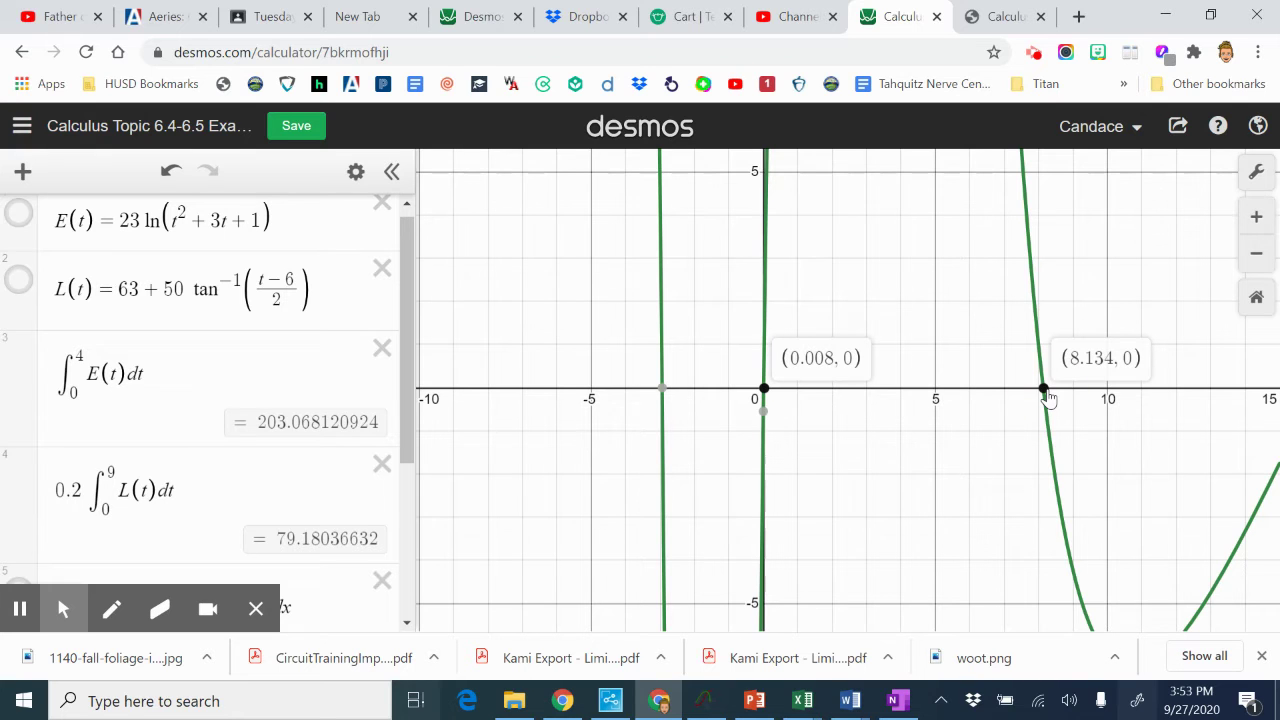
# In OneNote, draw the T-chart's vertical and horizontal lines under part d.
pyautogui.hotkey('alt', 'Tab')
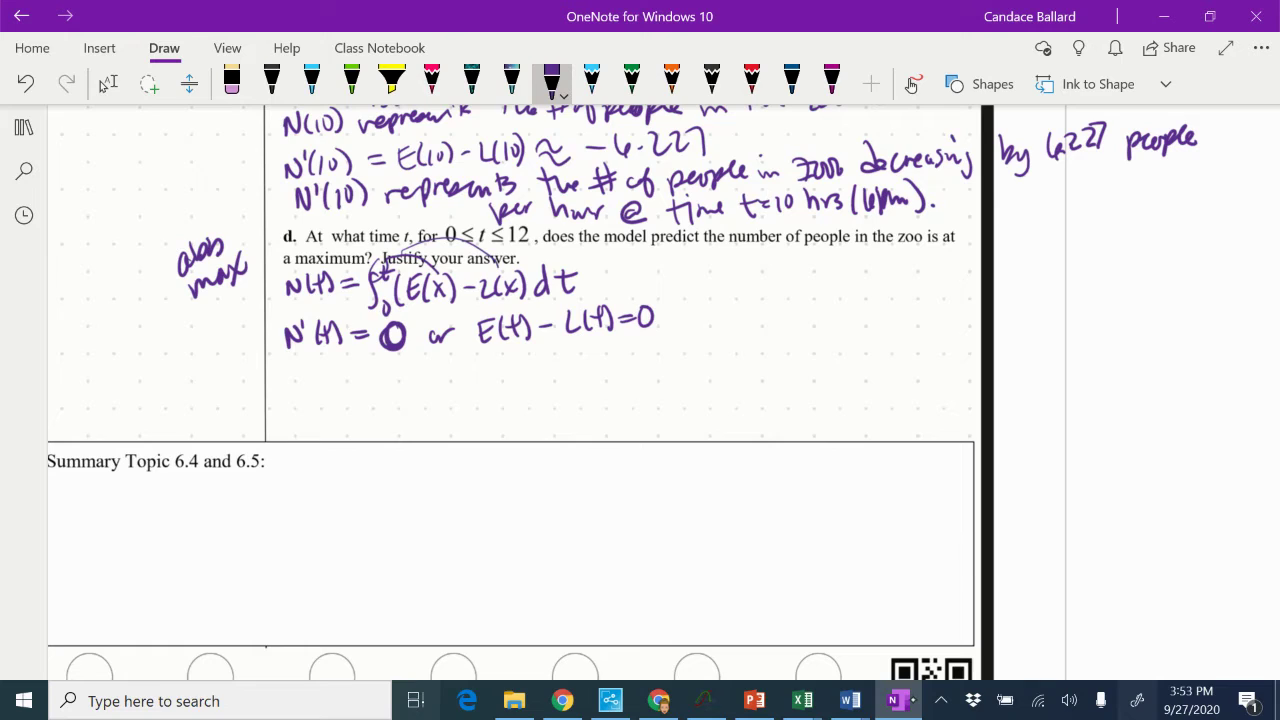
pyautogui.moveTo(753, 247); pyautogui.dragTo(770, 430)
pyautogui.moveTo(684, 274); pyautogui.dragTo(1162, 279)
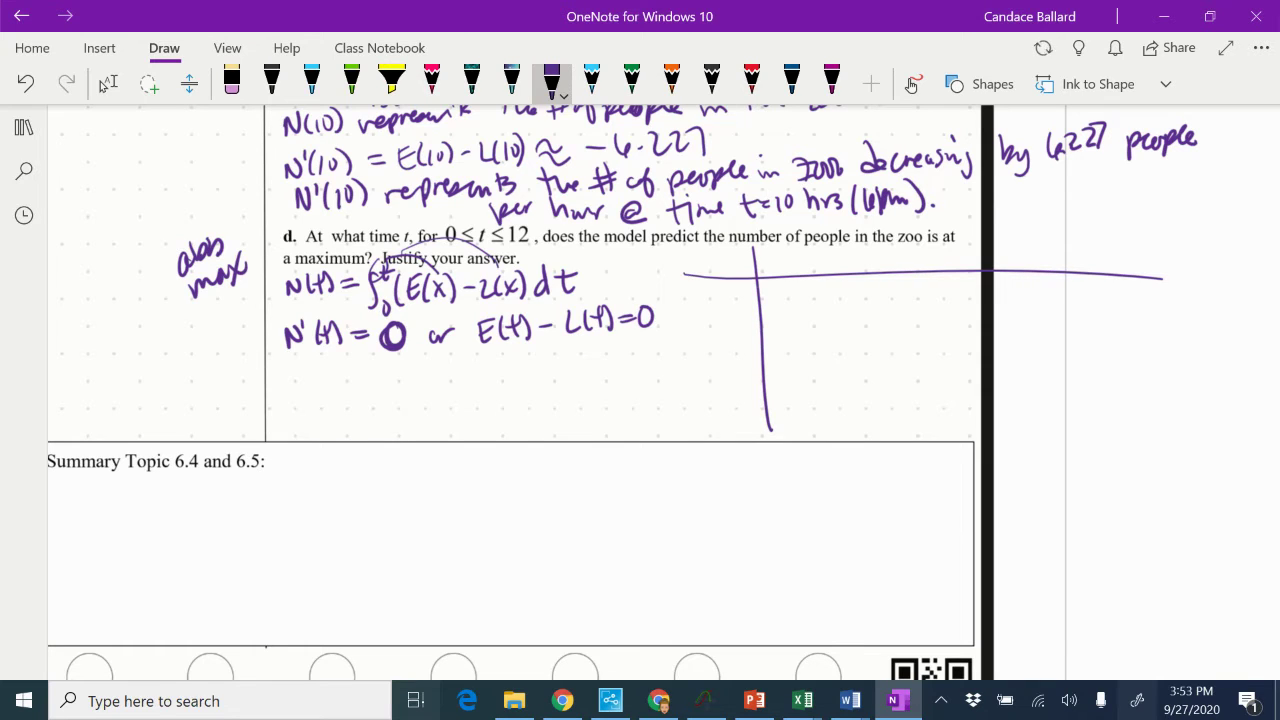
pyautogui.click(106, 84)
pyautogui.click(552, 80)
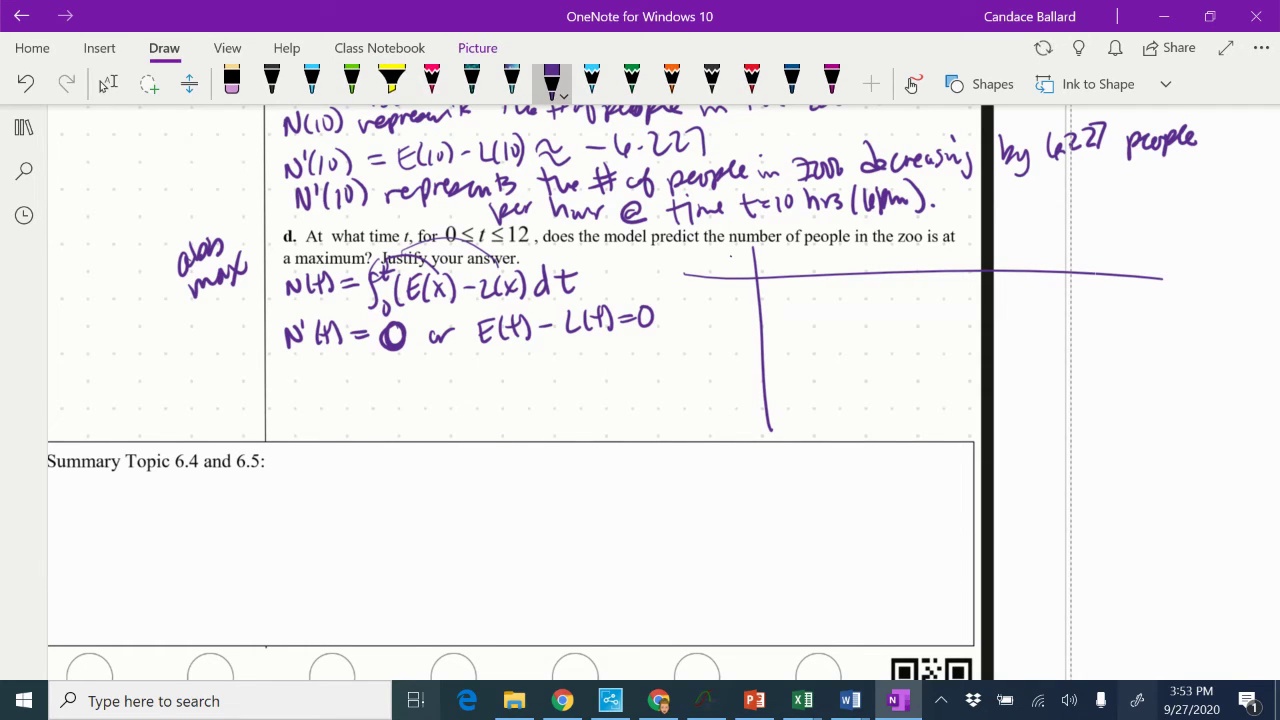
# Label the columns t and N(t) and list t values 0, 0.008, 8.134 and 12.
pyautogui.moveTo(731, 255); pyautogui.dragTo(732, 281)
pyautogui.moveTo(723, 267); pyautogui.dragTo(804, 254)
pyautogui.moveTo(816, 252)
pyautogui.mouseDown()
pyautogui.moveTo(811, 270)
pyautogui.moveTo(826, 273)
pyautogui.mouseUp()
pyautogui.moveTo(815, 262); pyautogui.dragTo(833, 261)
pyautogui.moveTo(836, 248); pyautogui.dragTo(840, 272)
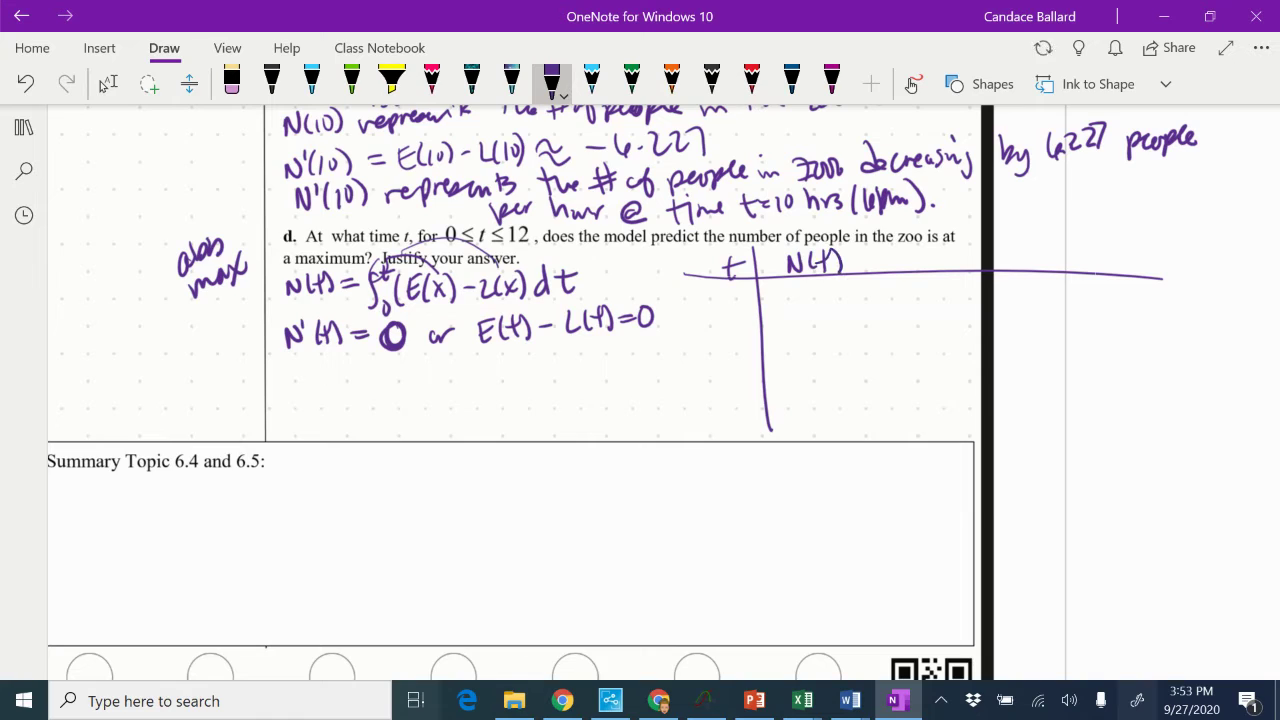
pyautogui.moveTo(732, 287); pyautogui.dragTo(731, 288)
pyautogui.moveTo(724, 415); pyautogui.dragTo(726, 431)
pyautogui.moveTo(731, 413); pyautogui.dragTo(753, 426)
pyautogui.moveTo(708, 326); pyautogui.dragTo(717, 339)
pyautogui.moveTo(726, 322)
pyautogui.mouseDown()
pyautogui.moveTo(743, 317)
pyautogui.moveTo(746, 335)
pyautogui.moveTo(694, 382)
pyautogui.moveTo(742, 376)
pyautogui.mouseUp()
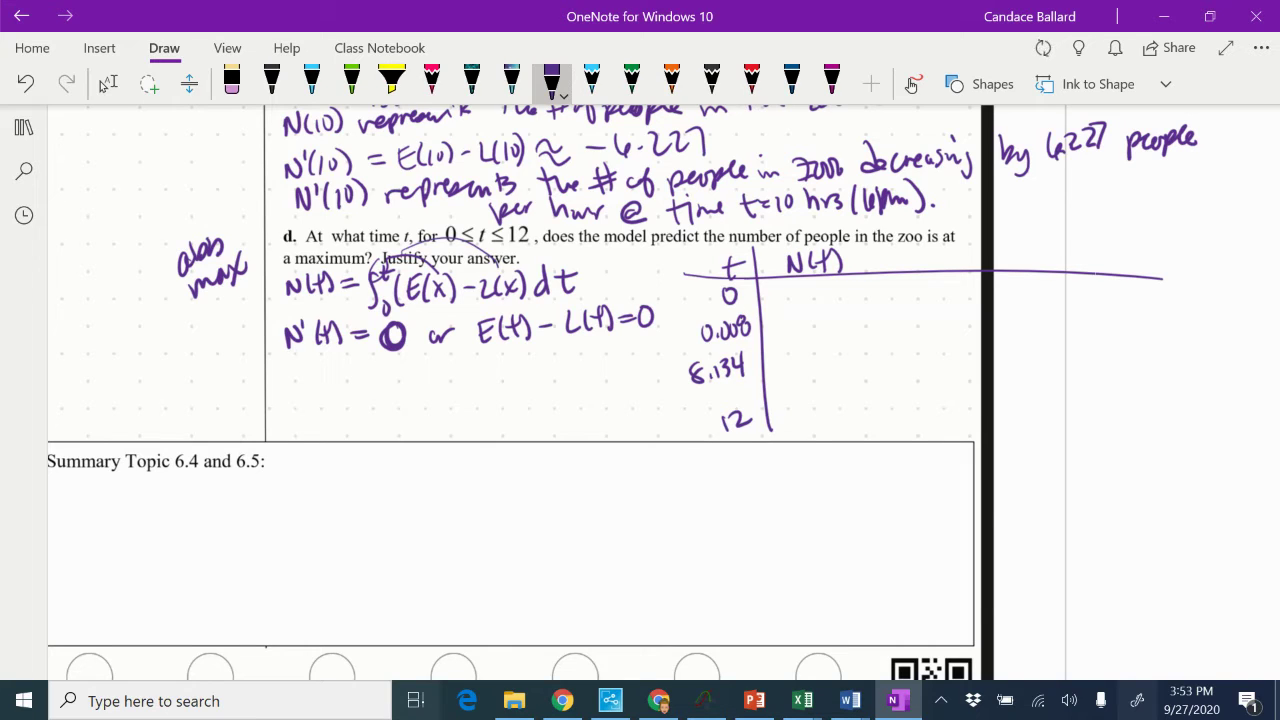
# Write N(0) = ∫₀⁰(E(x) − L(x)) dx = 0 in the first row.
pyautogui.moveTo(774, 300)
pyautogui.mouseDown()
pyautogui.moveTo(776, 285)
pyautogui.moveTo(786, 300)
pyautogui.mouseUp()
pyautogui.moveTo(792, 284)
pyautogui.mouseDown()
pyautogui.moveTo(790, 300)
pyautogui.moveTo(799, 289)
pyautogui.mouseUp()
pyautogui.moveTo(808, 282)
pyautogui.mouseDown()
pyautogui.moveTo(809, 302)
pyautogui.moveTo(828, 291)
pyautogui.mouseUp()
pyautogui.moveTo(816, 299); pyautogui.dragTo(838, 306)
pyautogui.moveTo(856, 300)
pyautogui.mouseDown()
pyautogui.moveTo(856, 277)
pyautogui.moveTo(876, 296)
pyautogui.mouseUp()
pyautogui.moveTo(880, 280); pyautogui.dragTo(887, 296)
pyautogui.moveTo(879, 285)
pyautogui.mouseDown()
pyautogui.moveTo(954, 290)
pyautogui.moveTo(863, 300)
pyautogui.mouseUp()
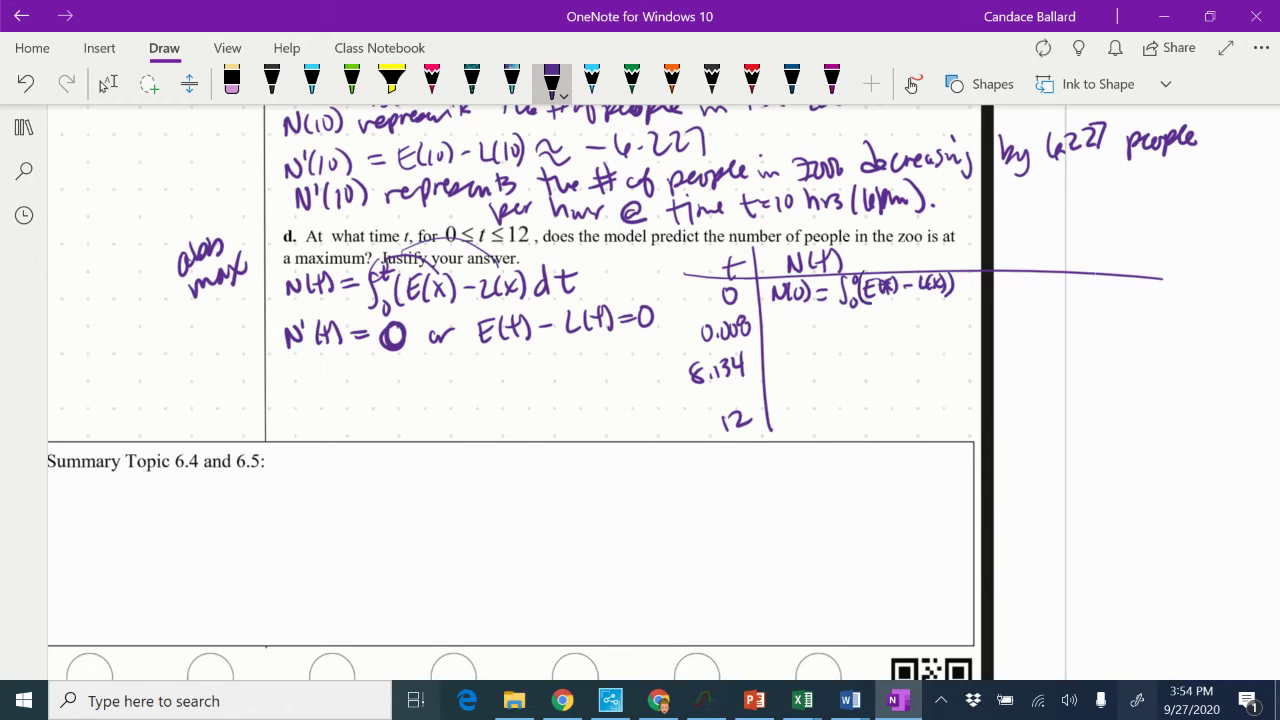
pyautogui.moveTo(966, 280)
pyautogui.mouseDown()
pyautogui.moveTo(962, 294)
pyautogui.moveTo(1021, 281)
pyautogui.mouseUp()
pyautogui.moveTo(1006, 288); pyautogui.dragTo(1035, 279)
# Write N(0.008) = ∫₀^0.008(E(x) − L(x)) dx = in the second row.
pyautogui.moveTo(768, 336)
pyautogui.mouseDown()
pyautogui.moveTo(772, 321)
pyautogui.moveTo(782, 335)
pyautogui.mouseUp()
pyautogui.moveTo(790, 320)
pyautogui.mouseDown()
pyautogui.moveTo(788, 336)
pyautogui.moveTo(797, 323)
pyautogui.mouseUp()
pyautogui.moveTo(803, 333); pyautogui.dragTo(832, 320)
pyautogui.moveTo(838, 316)
pyautogui.mouseDown()
pyautogui.moveTo(840, 340)
pyautogui.moveTo(854, 342)
pyautogui.moveTo(869, 343)
pyautogui.moveTo(863, 310)
pyautogui.moveTo(872, 320)
pyautogui.mouseUp()
pyautogui.moveTo(880, 309); pyautogui.dragTo(906, 340)
pyautogui.moveTo(906, 340); pyautogui.dragTo(916, 341)
pyautogui.moveTo(907, 330); pyautogui.dragTo(916, 321)
pyautogui.moveTo(921, 317)
pyautogui.mouseDown()
pyautogui.moveTo(914, 337)
pyautogui.moveTo(932, 334)
pyautogui.mouseUp()
pyautogui.moveTo(932, 322)
pyautogui.mouseDown()
pyautogui.moveTo(920, 334)
pyautogui.moveTo(932, 340)
pyautogui.mouseUp()
pyautogui.moveTo(943, 327); pyautogui.dragTo(962, 334)
pyautogui.moveTo(966, 320)
pyautogui.mouseDown()
pyautogui.moveTo(975, 335)
pyautogui.moveTo(995, 330)
pyautogui.mouseUp()
pyautogui.moveTo(1005, 318); pyautogui.dragTo(1016, 331)
pyautogui.moveTo(1016, 318)
pyautogui.mouseDown()
pyautogui.moveTo(1004, 332)
pyautogui.moveTo(1033, 317)
pyautogui.mouseUp()
pyautogui.moveTo(1020, 327); pyautogui.dragTo(1033, 326)
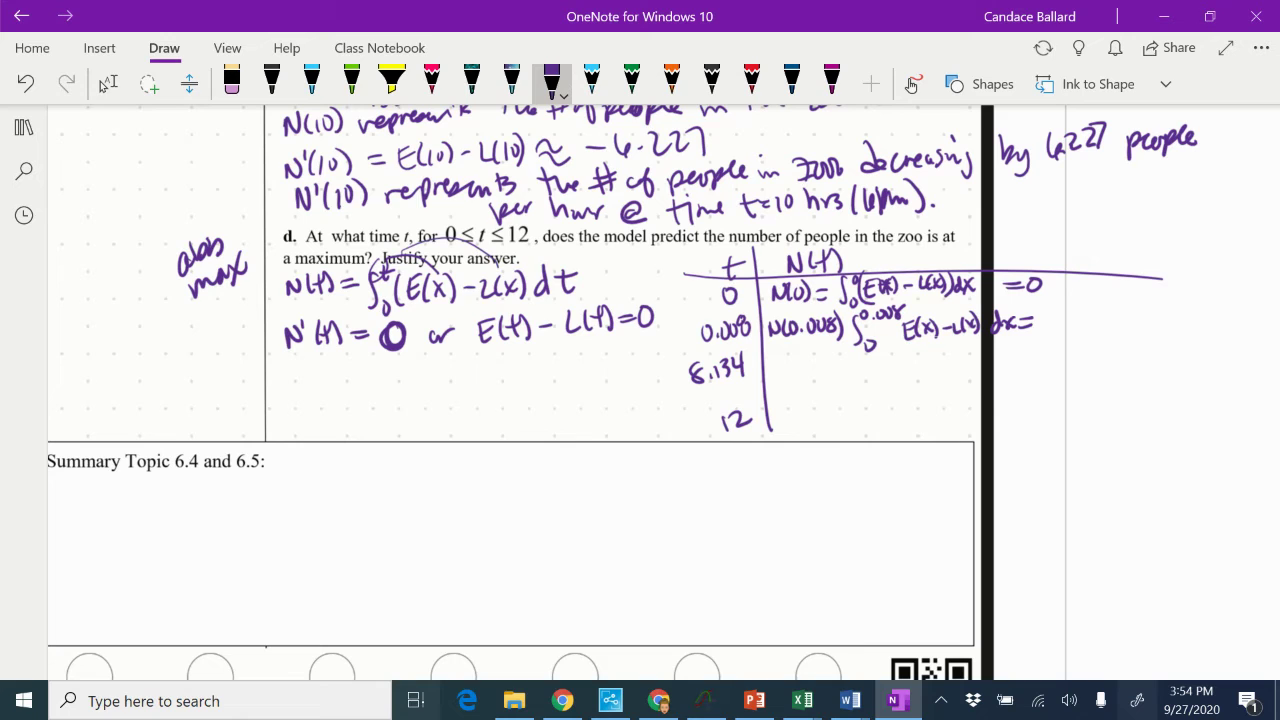
# In Desmos, briefly set N(t)'s upper limit to 0 and back to t, then enter N(0.008).
pyautogui.hotkey('alt', 'Tab')
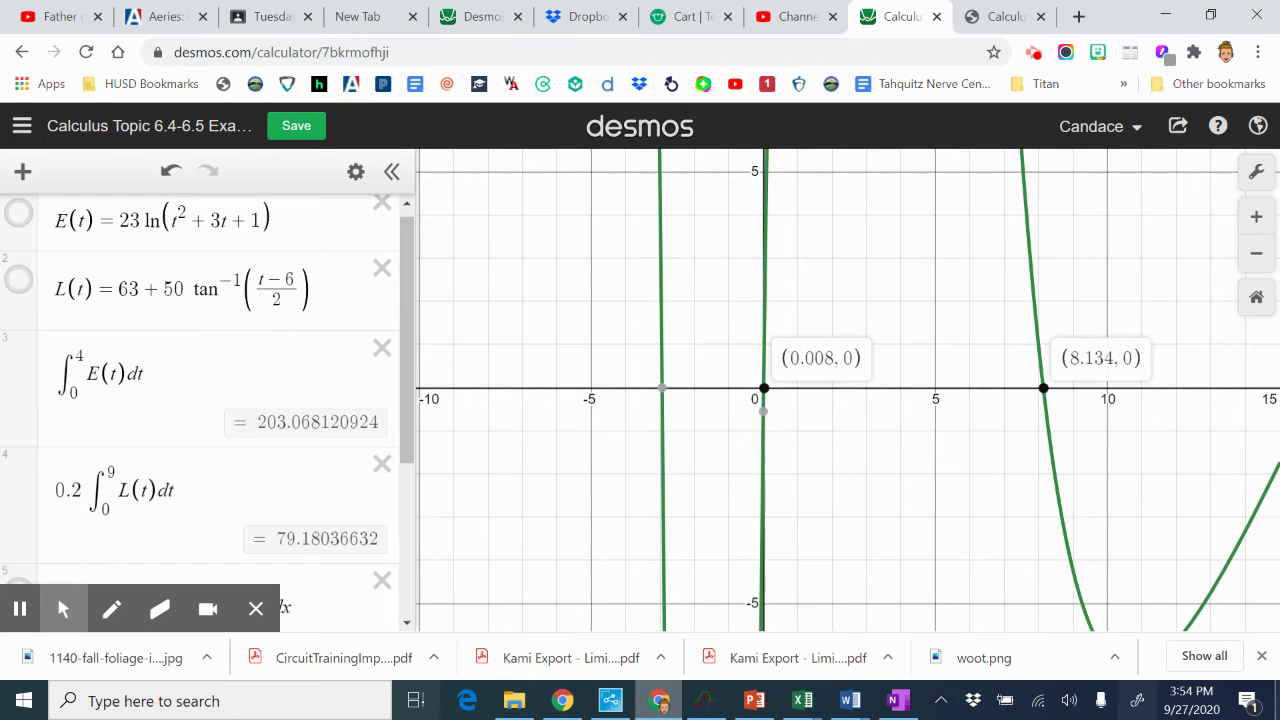
pyautogui.scroll(-3, 200, 400)
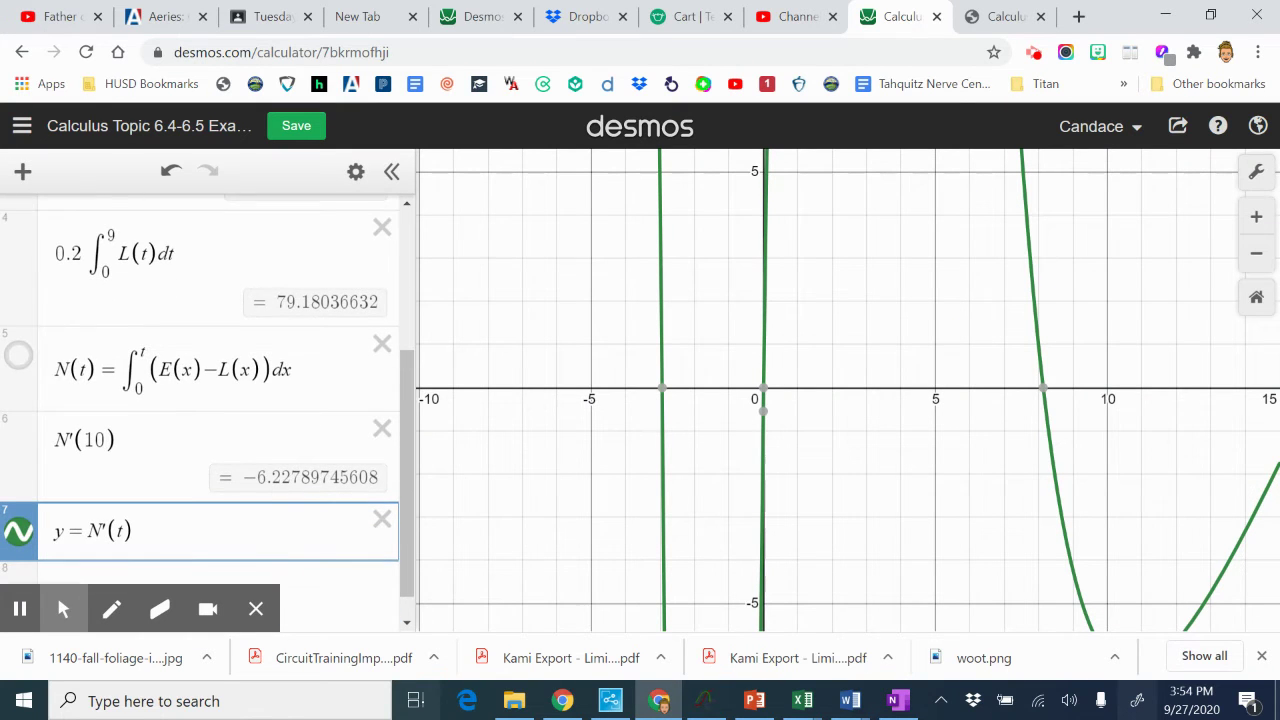
pyautogui.click(120, 545)
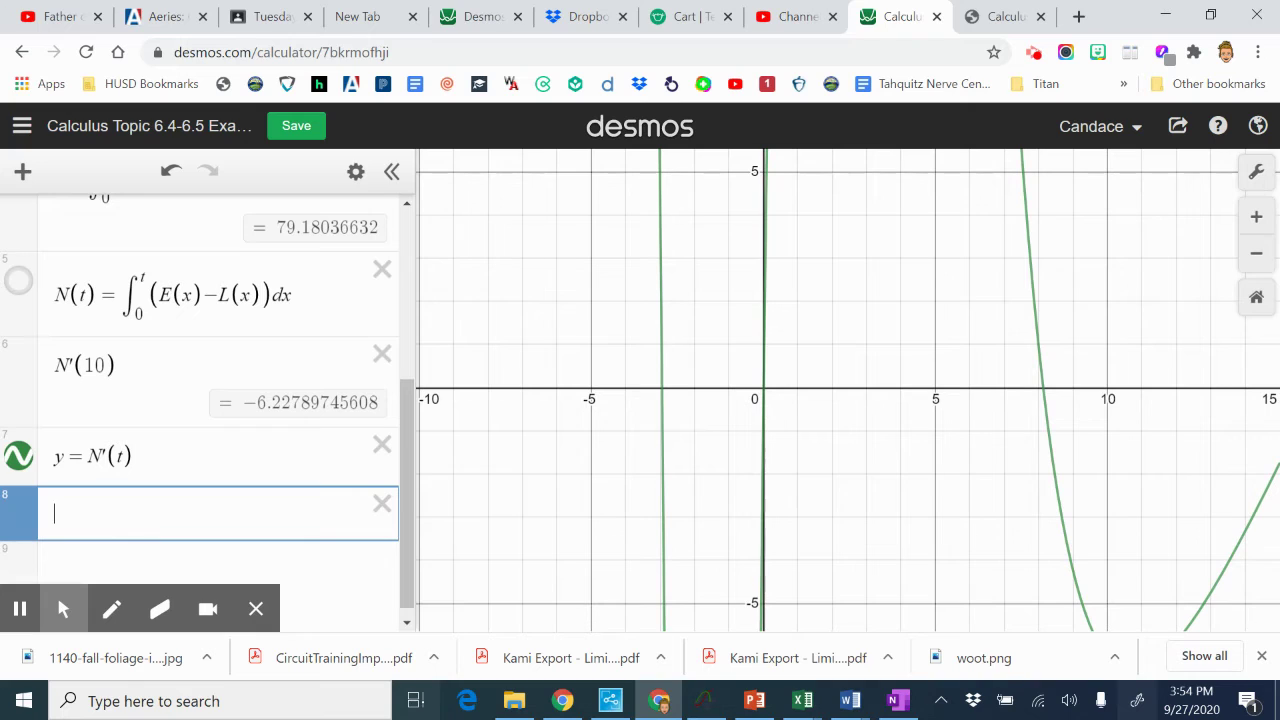
pyautogui.click(147, 272)
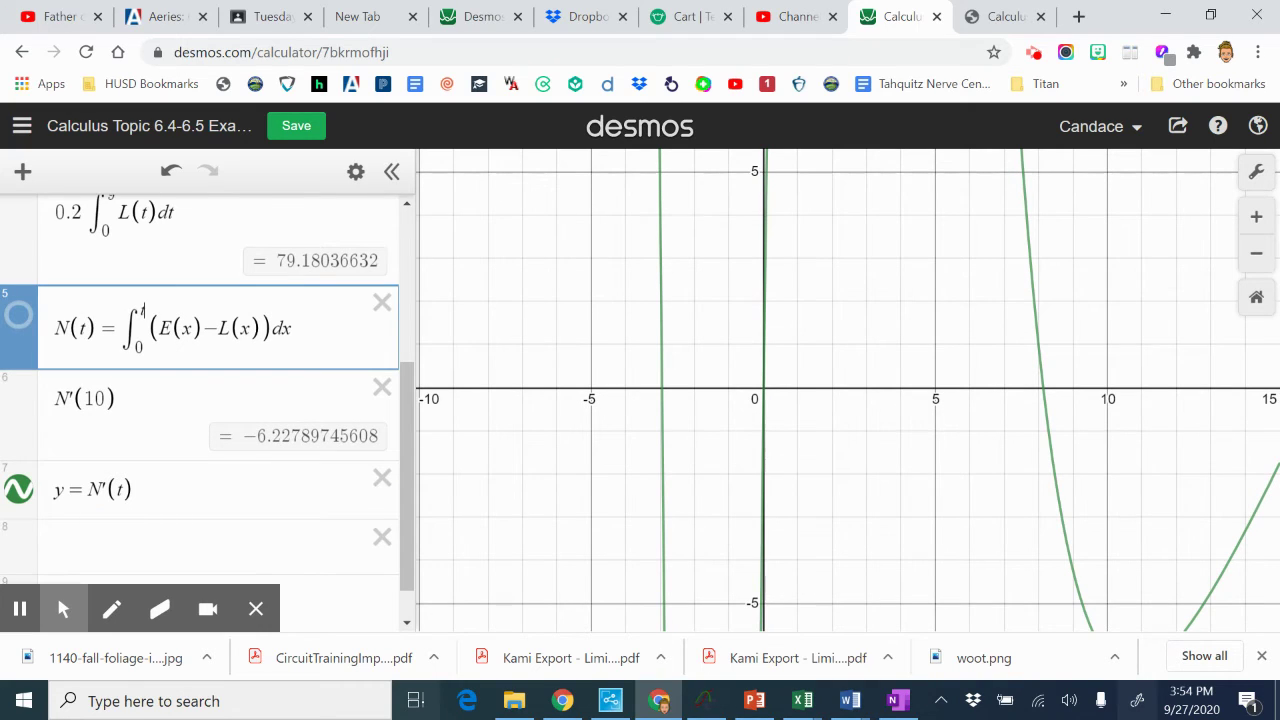
pyautogui.press('BackSpace')
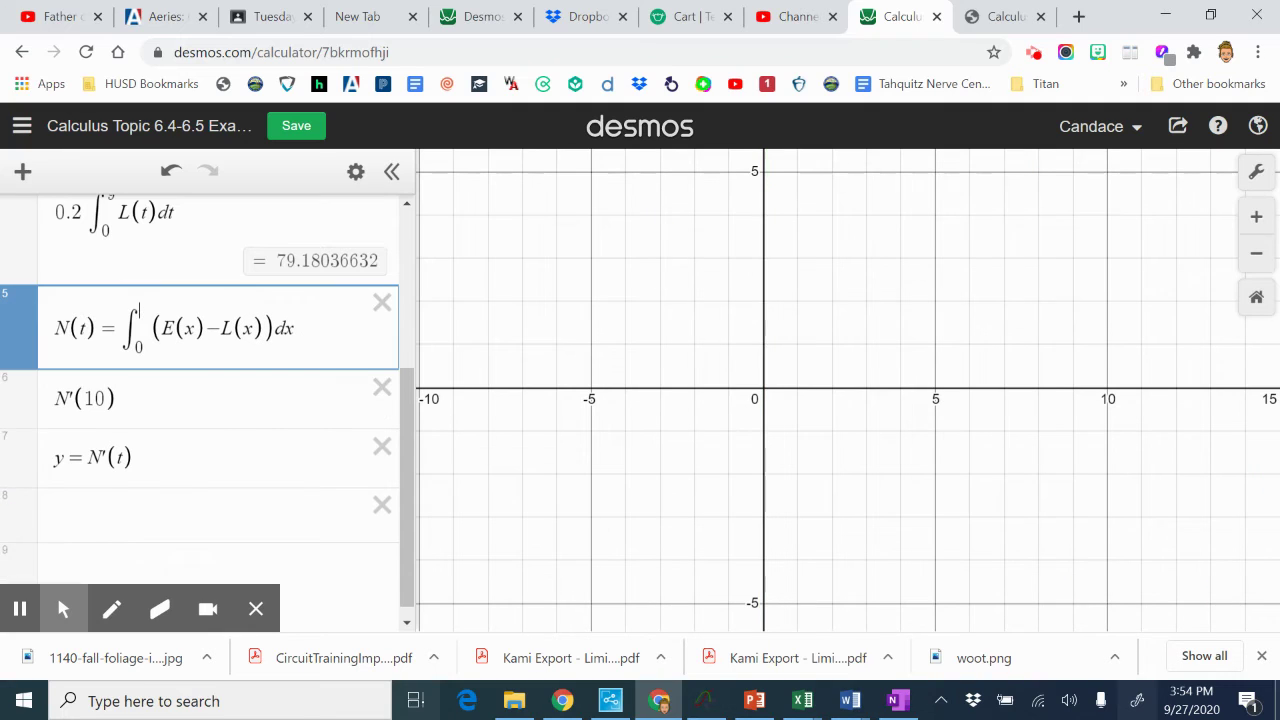
pyautogui.write('0')
pyautogui.press('BackSpace')
pyautogui.write('t')
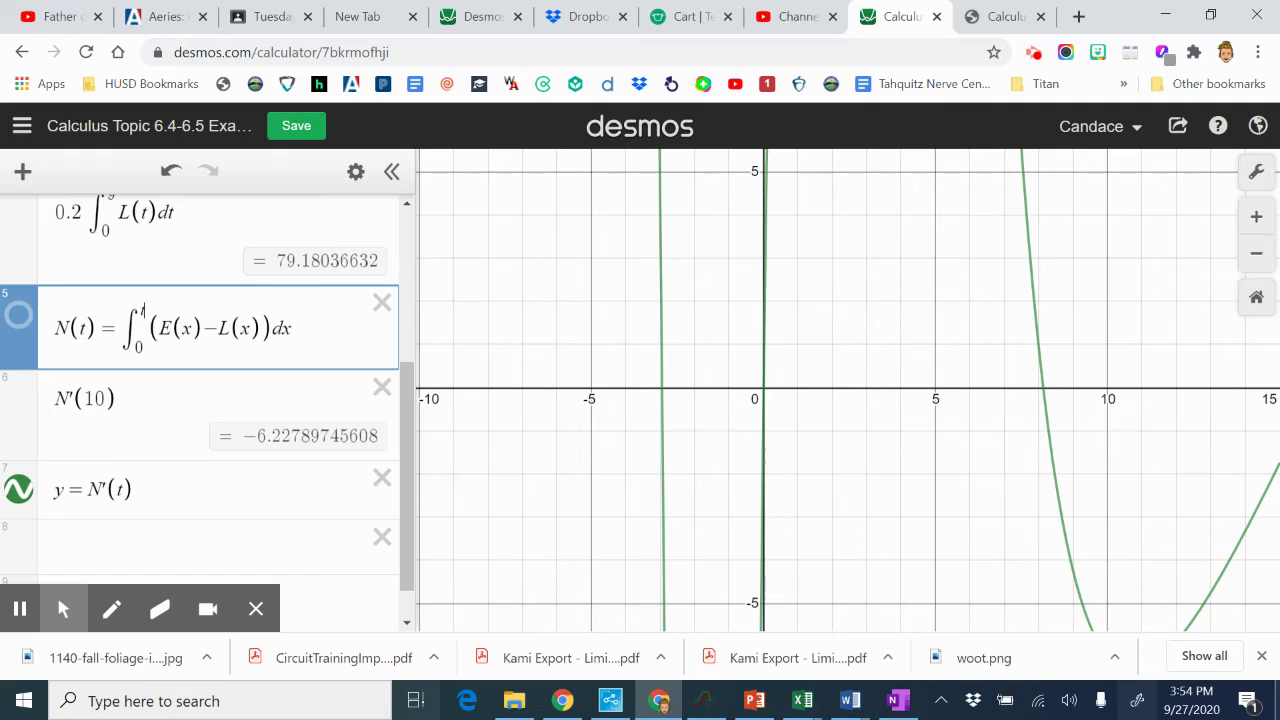
pyautogui.click(157, 539)
pyautogui.write('N')
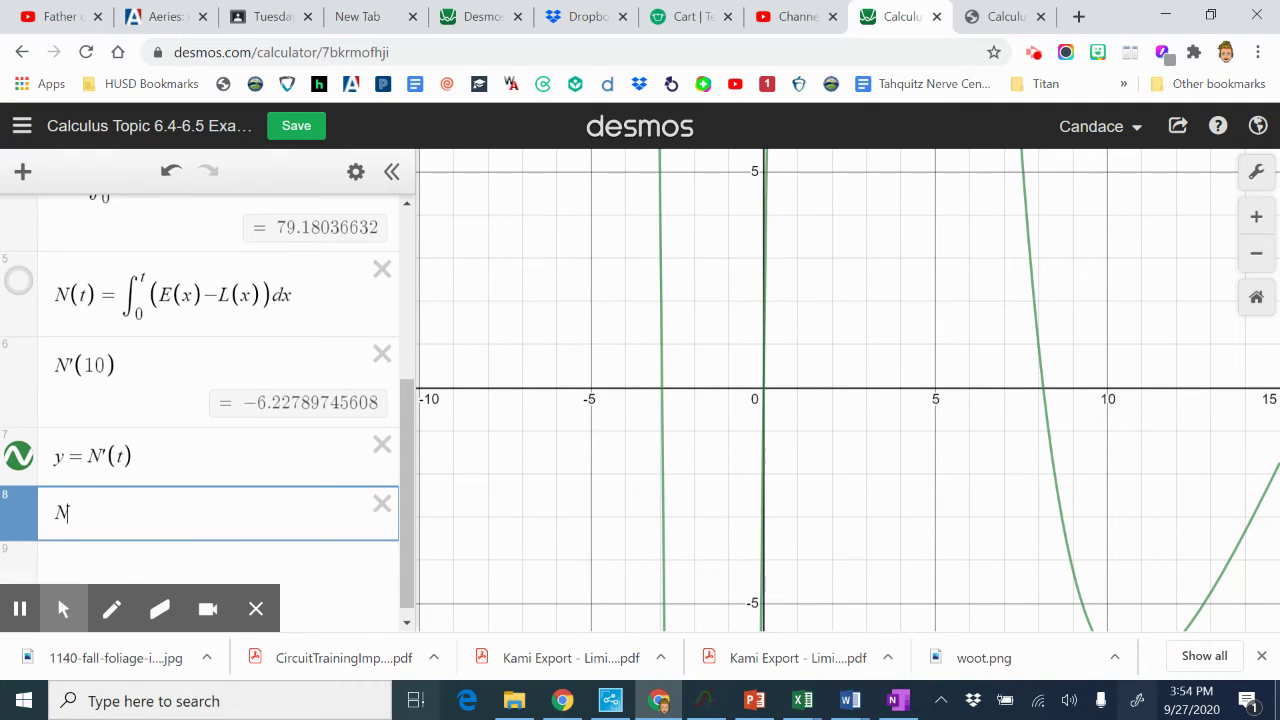
pyautogui.write('(0.008')
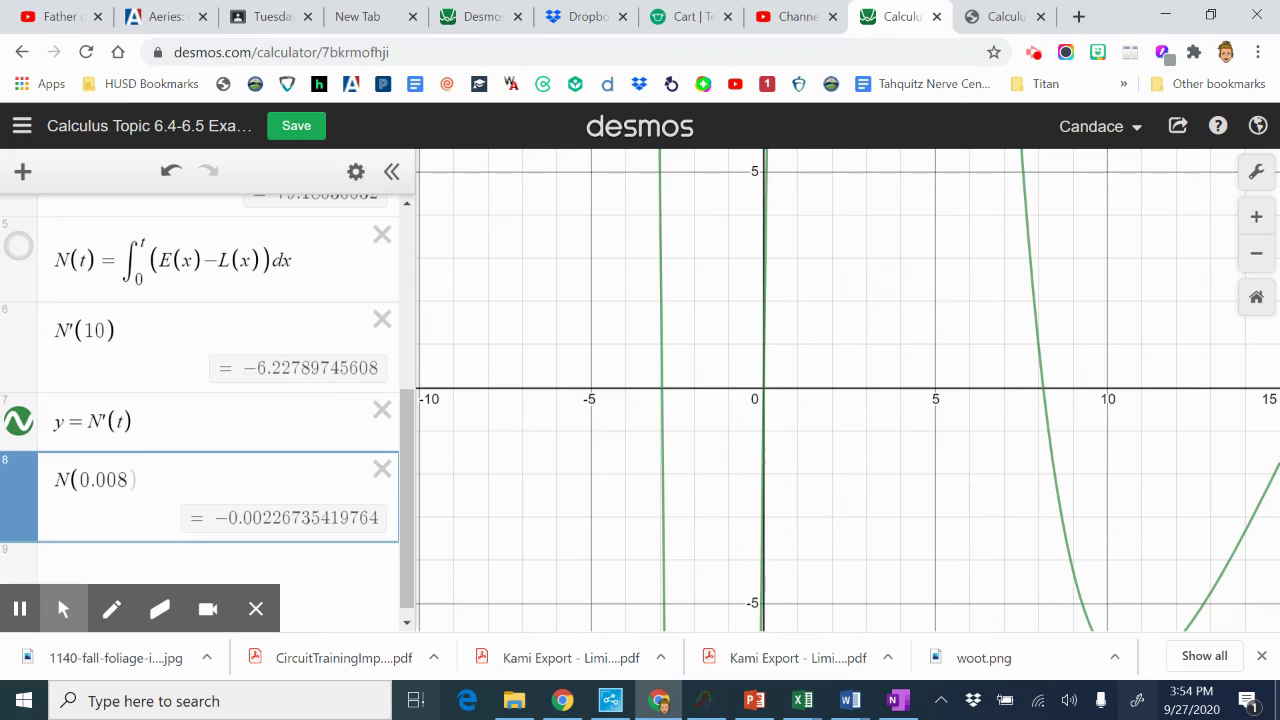
pyautogui.write(')')
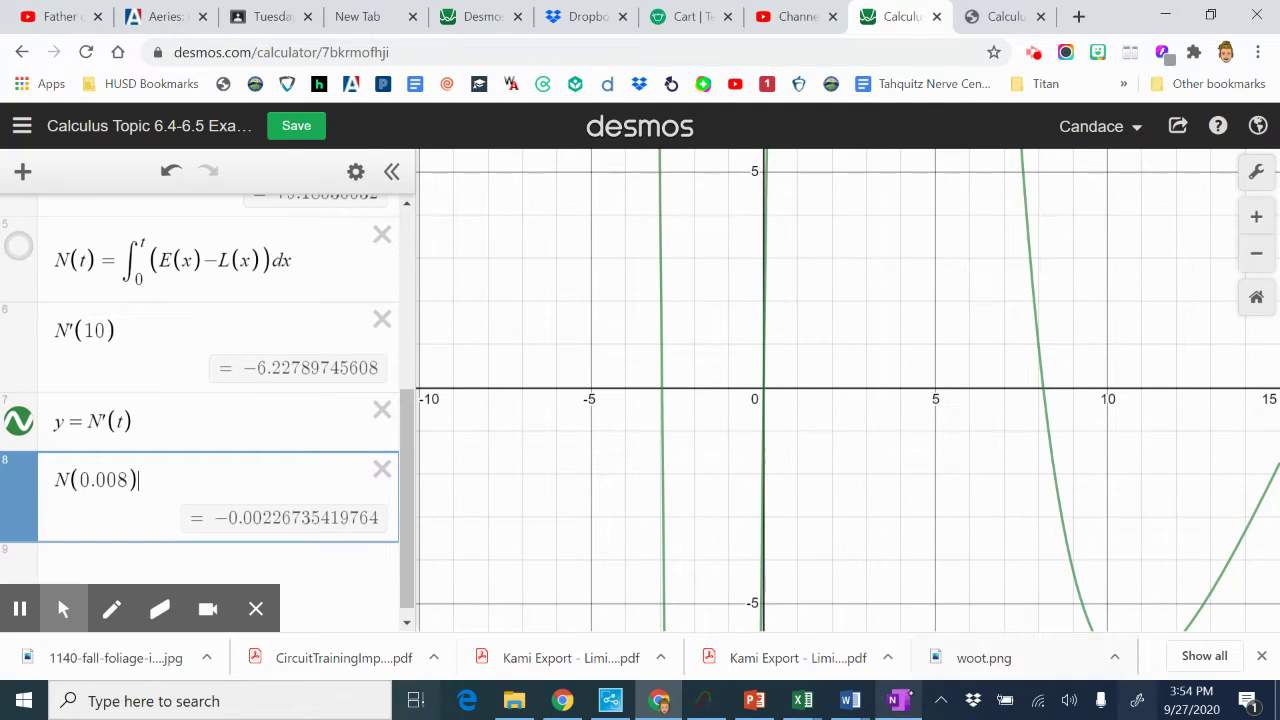
# In OneNote, record −0.002 as the N(0.008) result.
pyautogui.click(897, 700)
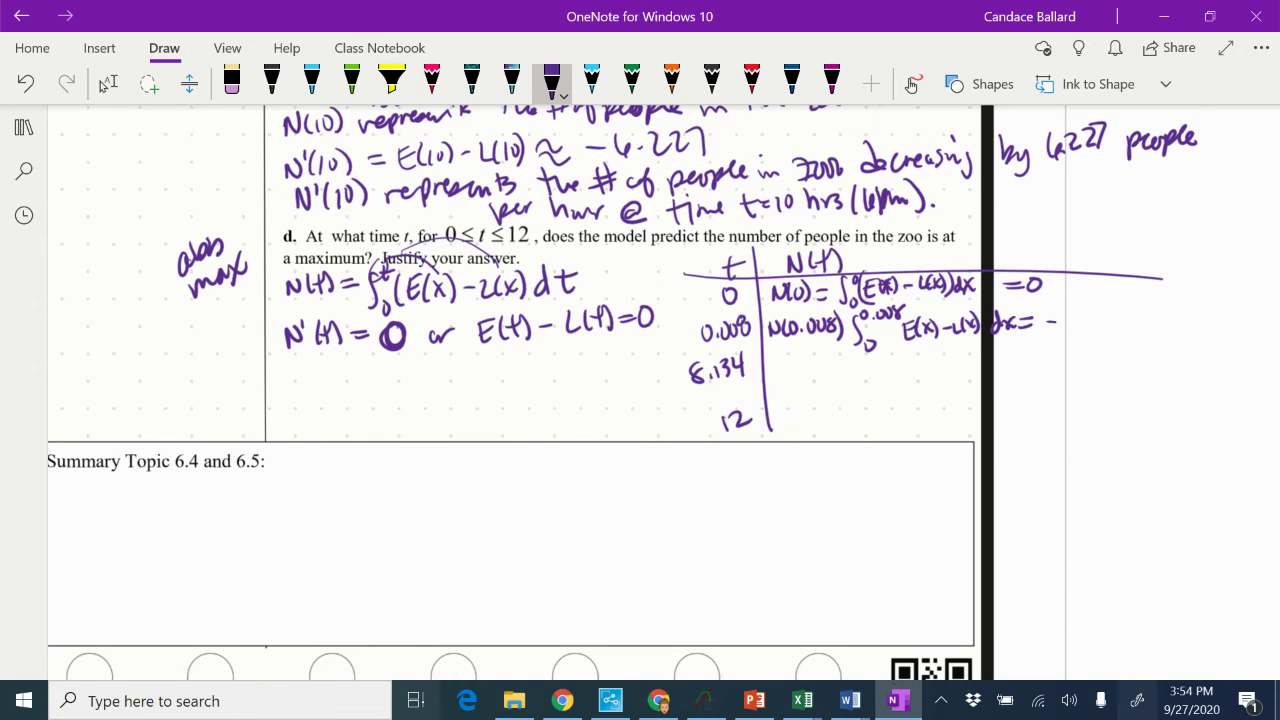
pyautogui.moveTo(1068, 313); pyautogui.dragTo(1124, 323)
pyautogui.click(1078, 323)
# Write N(8.134) = ∫₀^8.134 E(x) − L(x) dx = in the 8.134 row.
pyautogui.moveTo(772, 382)
pyautogui.mouseDown()
pyautogui.moveTo(783, 366)
pyautogui.moveTo(796, 381)
pyautogui.moveTo(806, 365)
pyautogui.moveTo(823, 376)
pyautogui.mouseUp()
pyautogui.click(816, 375)
pyautogui.moveTo(833, 362); pyautogui.dragTo(840, 378)
pyautogui.moveTo(847, 357)
pyautogui.mouseDown()
pyautogui.moveTo(868, 314)
pyautogui.moveTo(868, 371)
pyautogui.mouseUp()
pyautogui.moveTo(886, 352)
pyautogui.mouseDown()
pyautogui.moveTo(876, 381)
pyautogui.moveTo(895, 373)
pyautogui.moveTo(889, 358)
pyautogui.moveTo(926, 352)
pyautogui.mouseUp()
pyautogui.moveTo(923, 344)
pyautogui.mouseDown()
pyautogui.moveTo(944, 374)
pyautogui.moveTo(1056, 368)
pyautogui.moveTo(1044, 368)
pyautogui.mouseUp()
pyautogui.moveTo(1058, 360); pyautogui.dragTo(1072, 360)
pyautogui.moveTo(1058, 366); pyautogui.dragTo(1072, 366)
# In Desmos, change N(0.008) to N(8.134), giving 281.116768736.
pyautogui.hotkey('alt', 'Tab')
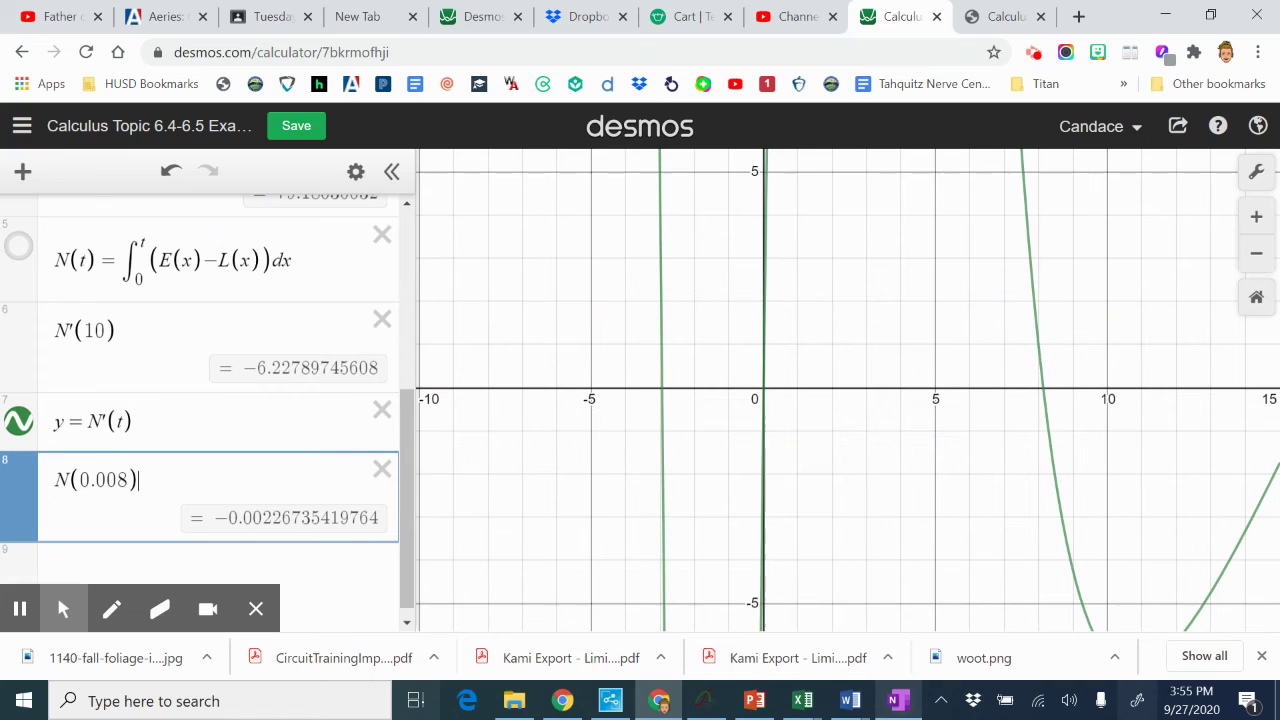
pyautogui.click(116, 480)
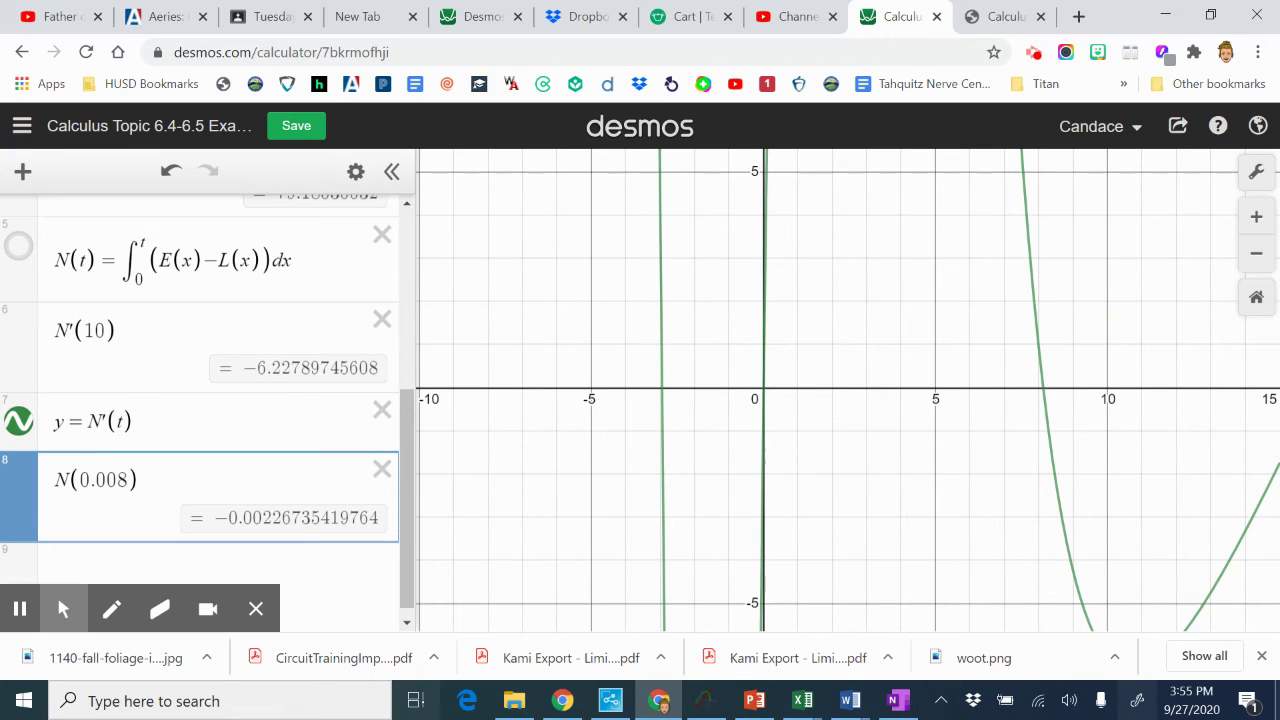
pyautogui.press('Delete')
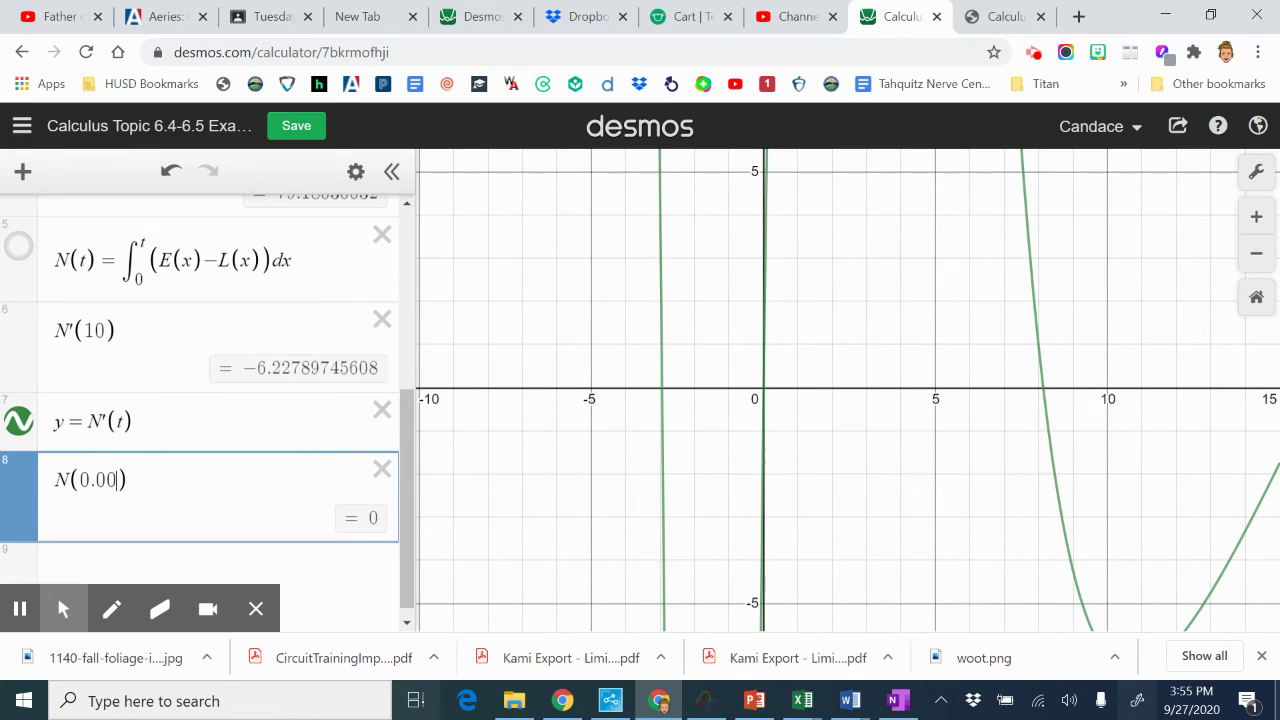
pyautogui.press('BackSpace')
pyautogui.press('BackSpace')
pyautogui.press('BackSpace')
pyautogui.press('BackSpace')
pyautogui.write('8')
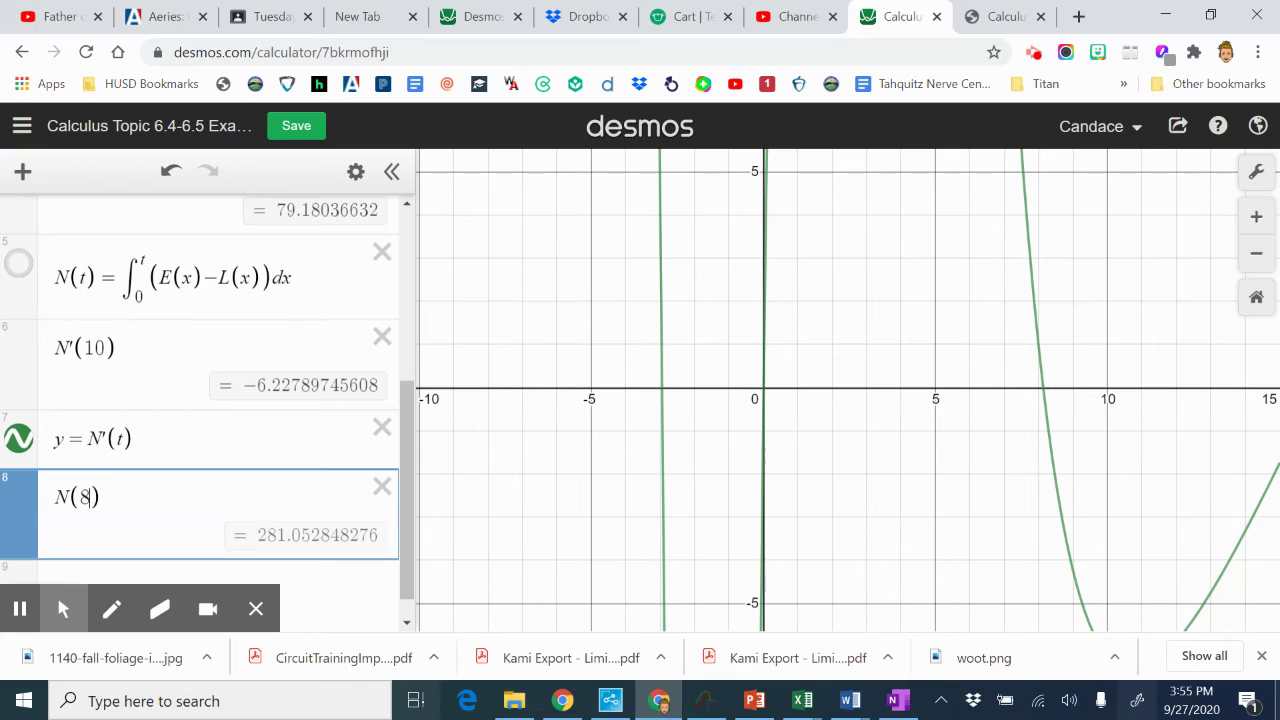
pyautogui.write('.134')
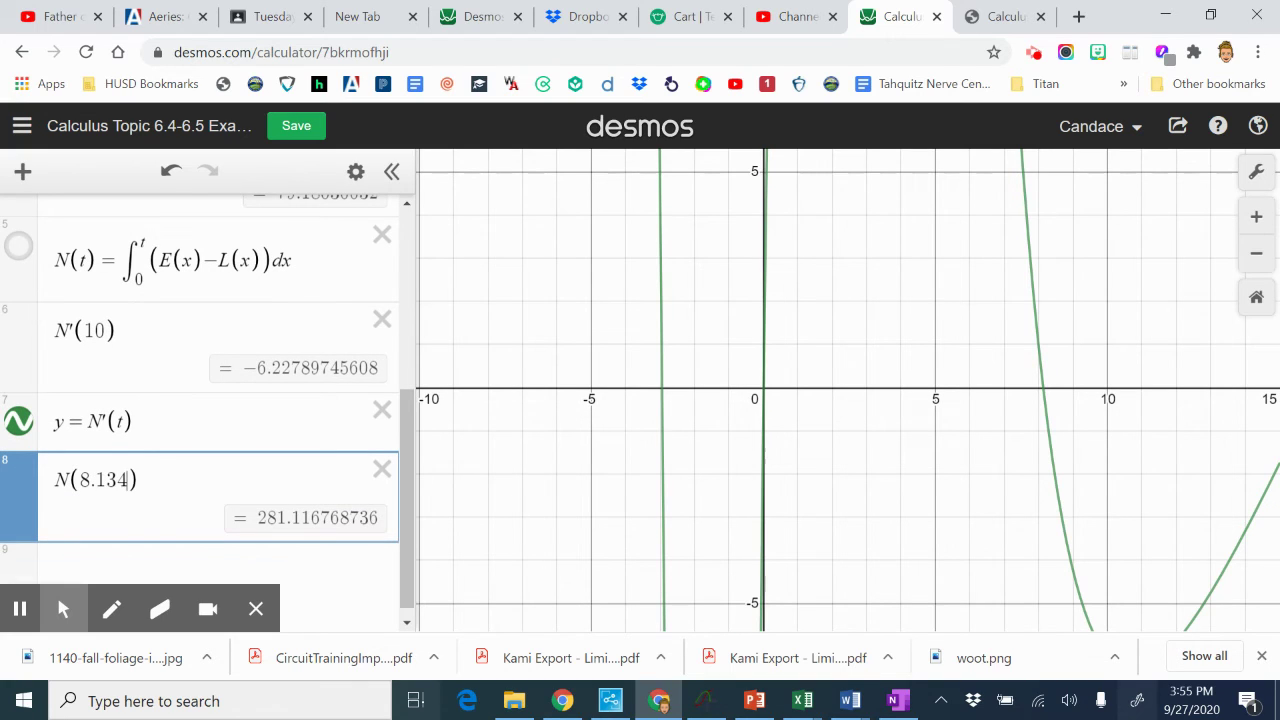
# In OneNote, record 281.116 as the N(8.134) result.
pyautogui.click(900, 703)
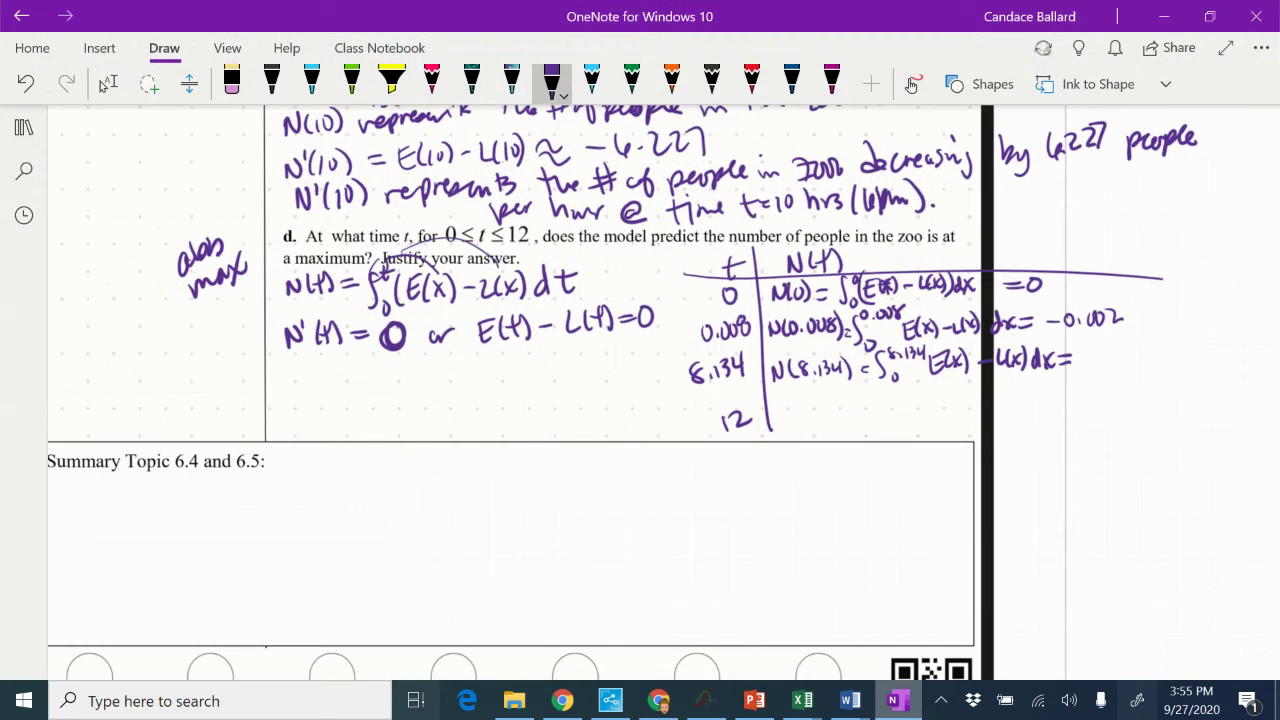
pyautogui.moveTo(1079, 348)
pyautogui.mouseDown()
pyautogui.moveTo(1099, 364)
pyautogui.moveTo(1095, 347)
pyautogui.mouseUp()
pyautogui.moveTo(1107, 344); pyautogui.dragTo(1122, 358)
pyautogui.moveTo(1129, 342)
pyautogui.mouseDown()
pyautogui.moveTo(1129, 358)
pyautogui.moveTo(1145, 356)
pyautogui.mouseUp()
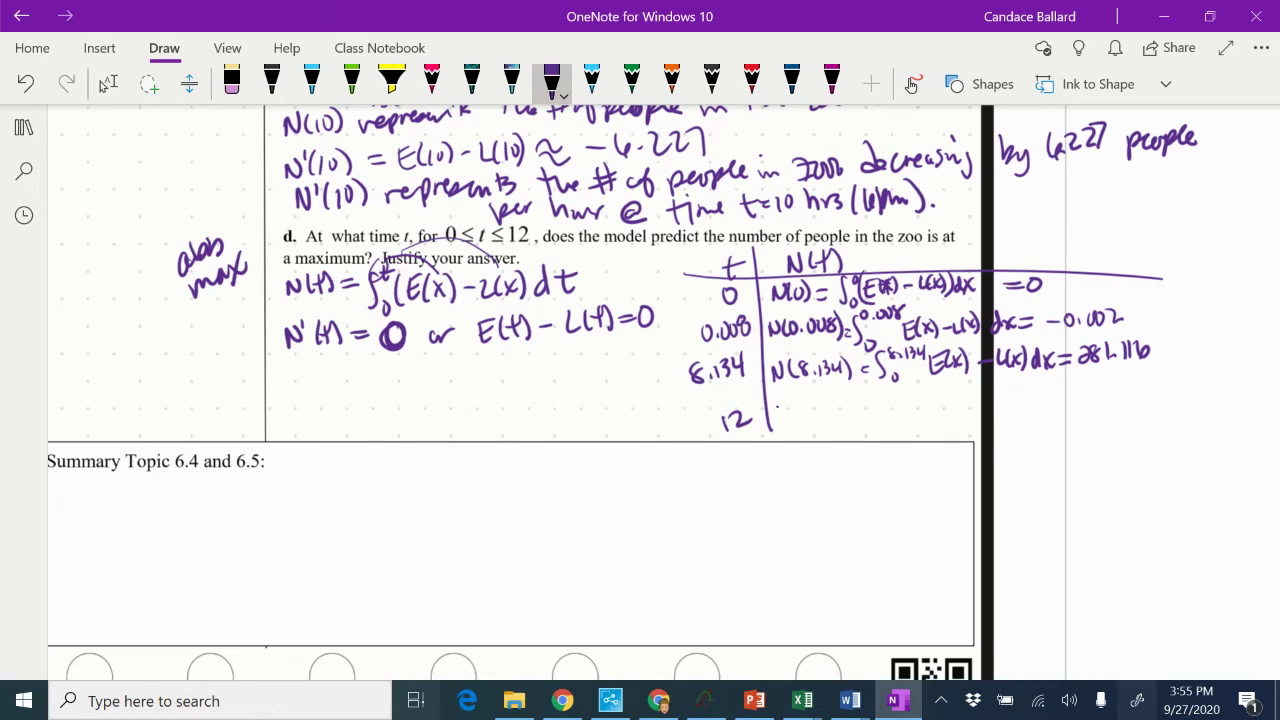
# Erase a mistaken start in the 12 row and return to the purple pen.
pyautogui.moveTo(790, 406)
pyautogui.mouseDown()
pyautogui.moveTo(781, 420)
pyautogui.moveTo(794, 410)
pyautogui.mouseUp()
pyautogui.moveTo(800, 404); pyautogui.dragTo(797, 419)
pyautogui.moveTo(806, 406); pyautogui.dragTo(806, 414)
pyautogui.click(231, 84)
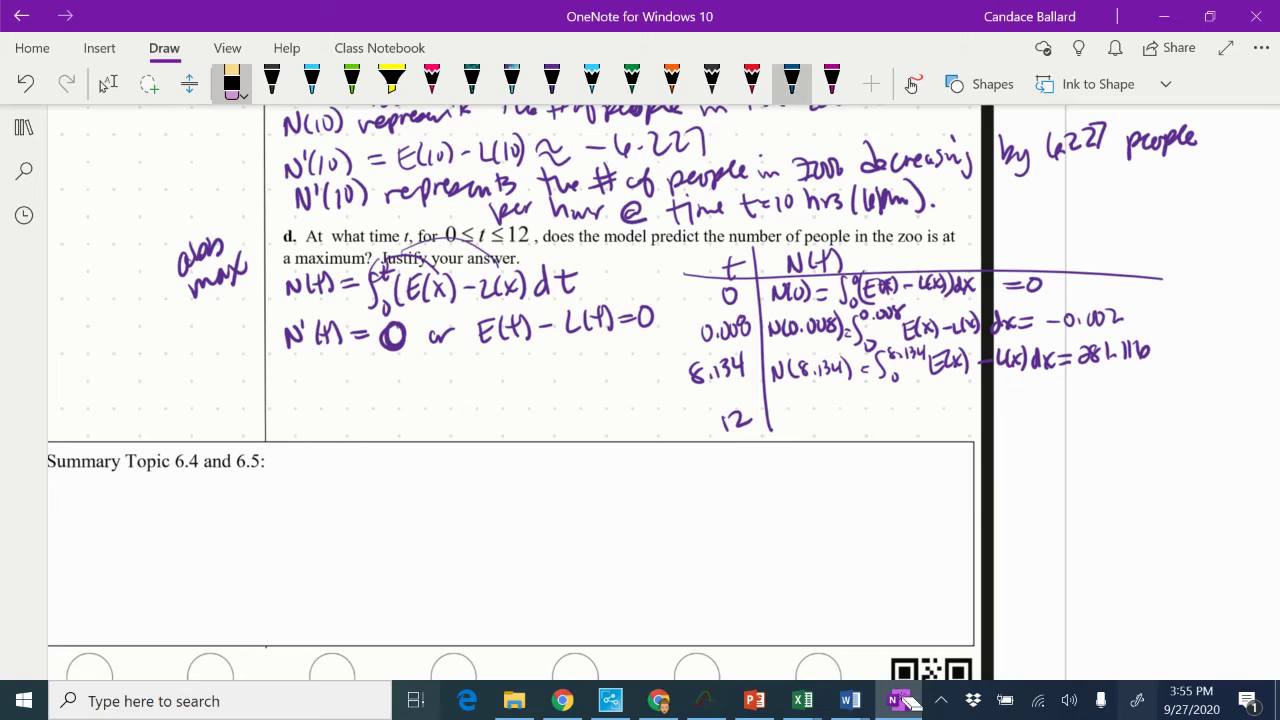
pyautogui.click(551, 84)
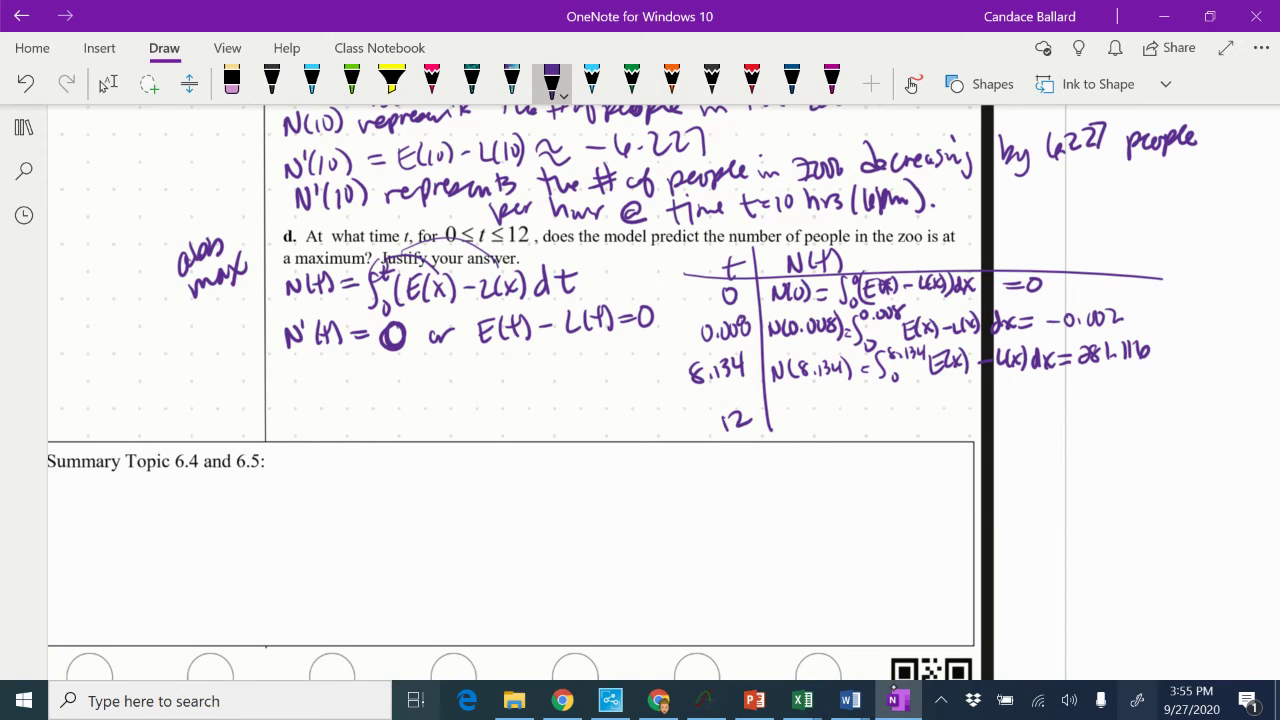
# Write N(12) = ∫₀¹²(E(x) − L(x)) dx = in the 12 row.
pyautogui.moveTo(778, 426)
pyautogui.mouseDown()
pyautogui.moveTo(792, 407)
pyautogui.moveTo(797, 426)
pyautogui.mouseUp()
pyautogui.moveTo(804, 408)
pyautogui.mouseDown()
pyautogui.moveTo(806, 424)
pyautogui.moveTo(831, 424)
pyautogui.mouseUp()
pyautogui.moveTo(842, 408); pyautogui.dragTo(856, 407)
pyautogui.moveTo(842, 415)
pyautogui.mouseDown()
pyautogui.moveTo(856, 414)
pyautogui.moveTo(861, 433)
pyautogui.moveTo(878, 423)
pyautogui.mouseUp()
pyautogui.moveTo(879, 392)
pyautogui.mouseDown()
pyautogui.moveTo(903, 422)
pyautogui.moveTo(928, 419)
pyautogui.mouseUp()
pyautogui.moveTo(928, 405); pyautogui.dragTo(915, 419)
pyautogui.moveTo(930, 396)
pyautogui.mouseDown()
pyautogui.moveTo(933, 424)
pyautogui.moveTo(952, 408)
pyautogui.mouseUp()
pyautogui.moveTo(955, 395); pyautogui.dragTo(961, 412)
pyautogui.moveTo(976, 400)
pyautogui.mouseDown()
pyautogui.moveTo(966, 409)
pyautogui.moveTo(984, 416)
pyautogui.mouseUp()
pyautogui.moveTo(996, 400); pyautogui.dragTo(1000, 416)
pyautogui.moveTo(1008, 402)
pyautogui.mouseDown()
pyautogui.moveTo(1018, 413)
pyautogui.moveTo(1044, 399)
pyautogui.mouseUp()
pyautogui.moveTo(1028, 408); pyautogui.dragTo(1042, 409)
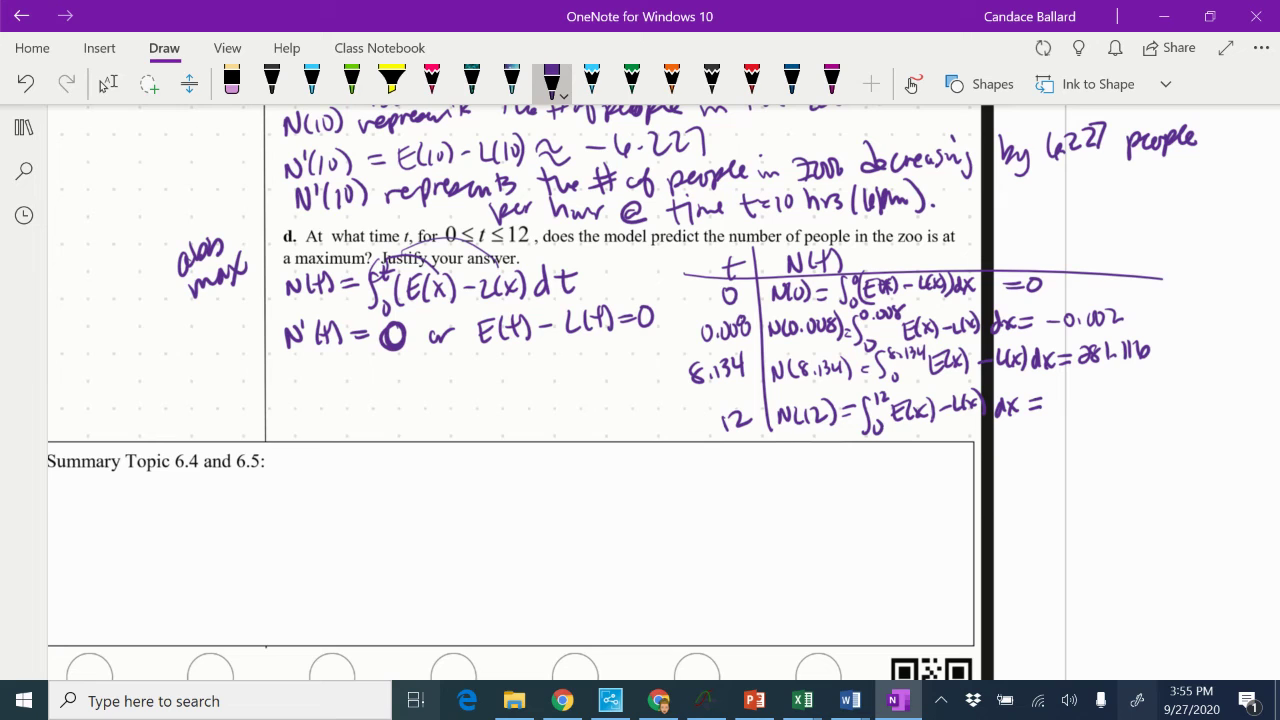
# In Desmos, change the argument to 12, giving N(12) = 260.905337202.
pyautogui.hotkey('alt', 'Tab')
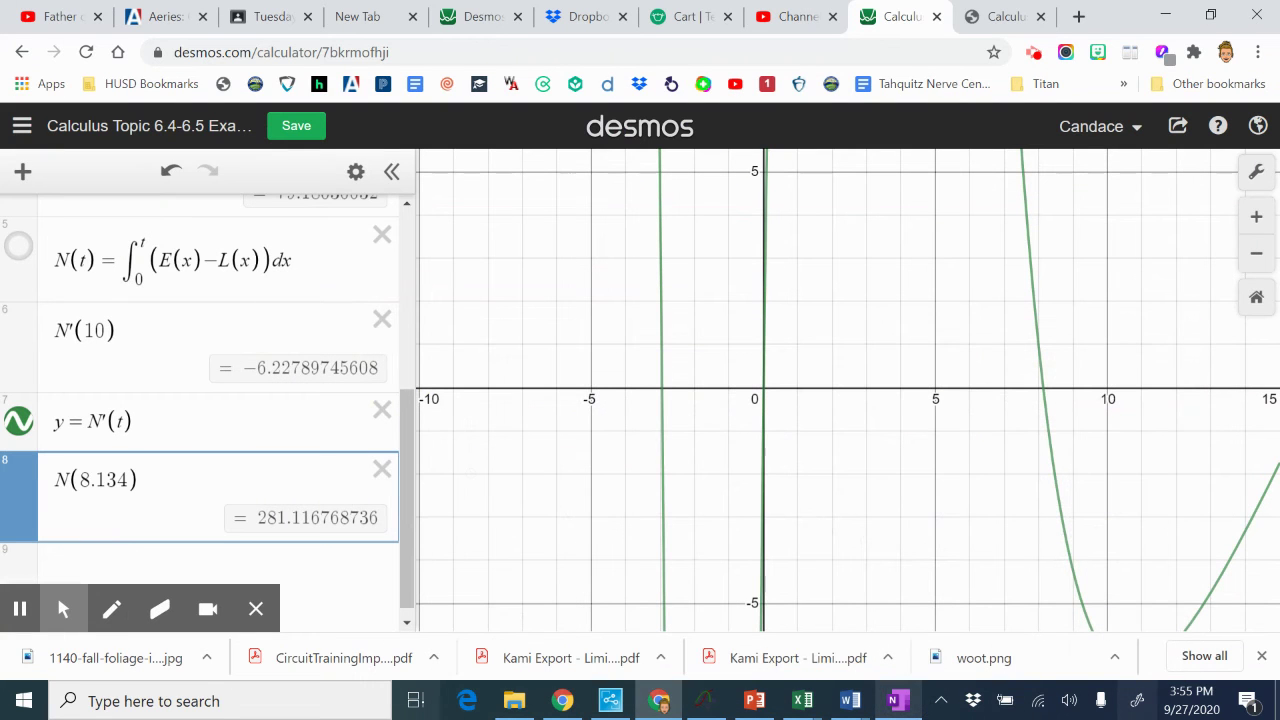
pyautogui.click(117, 479)
pyautogui.press('BackSpace')
pyautogui.press('BackSpace')
pyautogui.press('BackSpace')
pyautogui.press('BackSpace')
pyautogui.press('BackSpace')
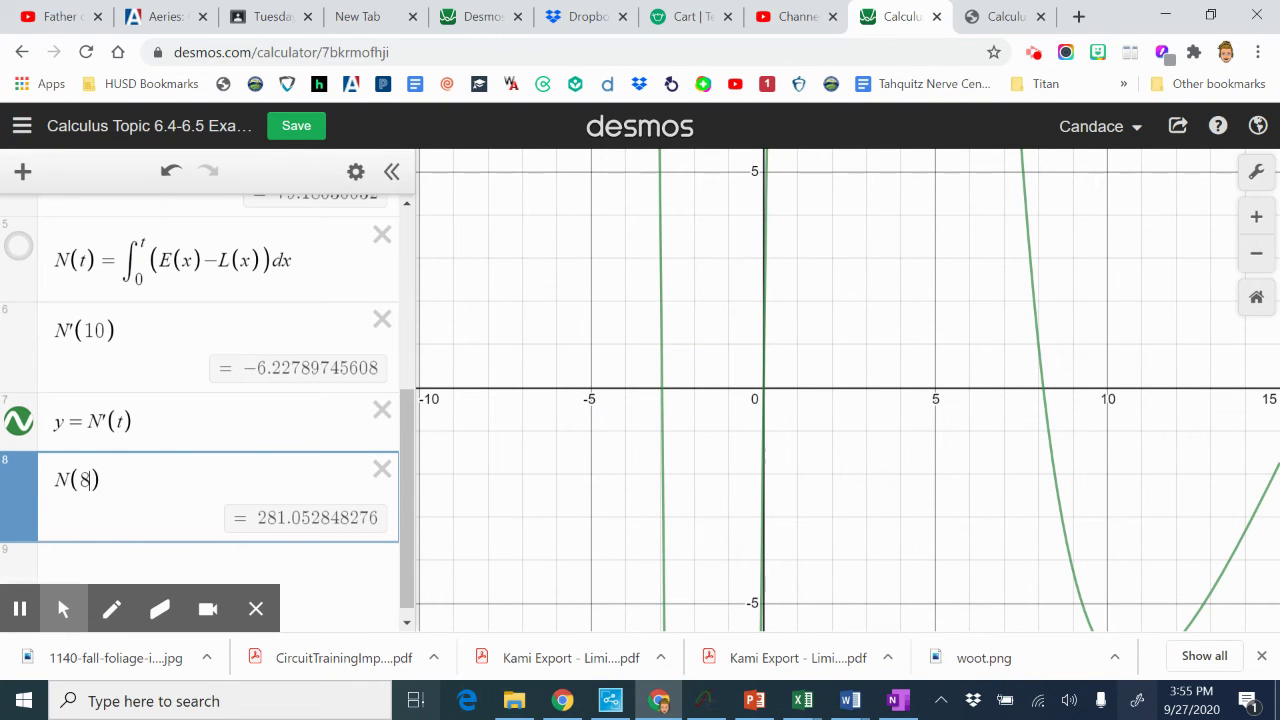
pyautogui.write('12')
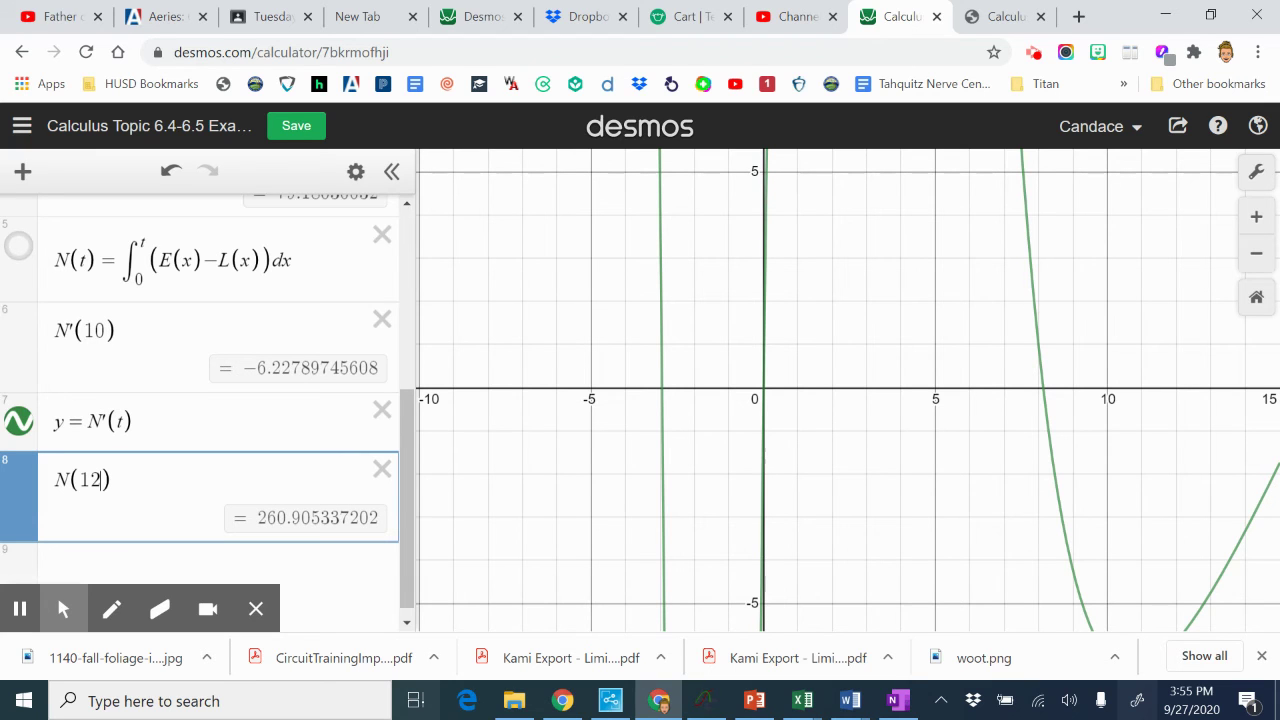
# Handwrite 260.905 as the N(12) value in the table's 12 row.
pyautogui.click(898, 702)
pyautogui.moveTo(1050, 395)
pyautogui.mouseDown()
pyautogui.moveTo(1066, 409)
pyautogui.moveTo(1091, 389)
pyautogui.mouseUp()
pyautogui.moveTo(1102, 401); pyautogui.dragTo(1110, 402)
pyautogui.moveTo(1132, 387)
pyautogui.mouseDown()
pyautogui.moveTo(1126, 396)
pyautogui.moveTo(1133, 388)
pyautogui.mouseUp()
pyautogui.moveTo(1141, 385)
pyautogui.mouseDown()
pyautogui.moveTo(1134, 401)
pyautogui.moveTo(1156, 374)
pyautogui.mouseUp()
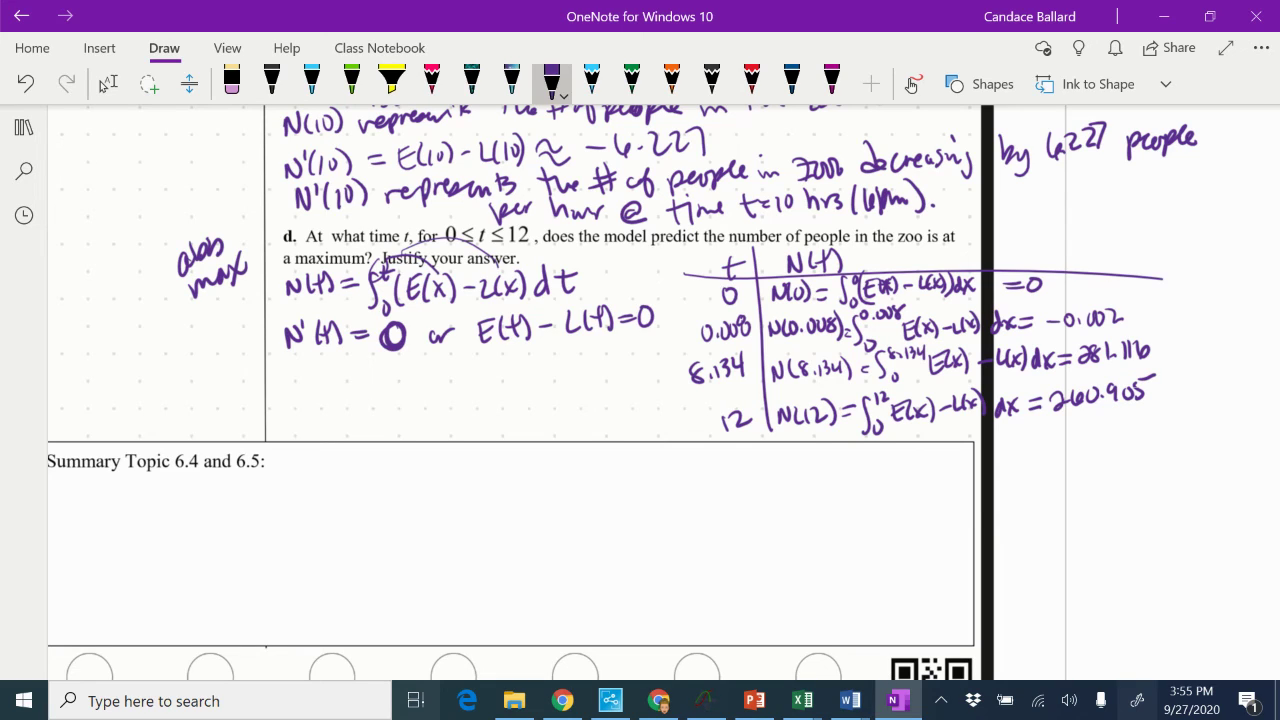
# Circle the word 'maximum' and highlight 281.116 and 8.134 in yellow.
pyautogui.moveTo(334, 246); pyautogui.dragTo(372, 249)
pyautogui.click(391, 80)
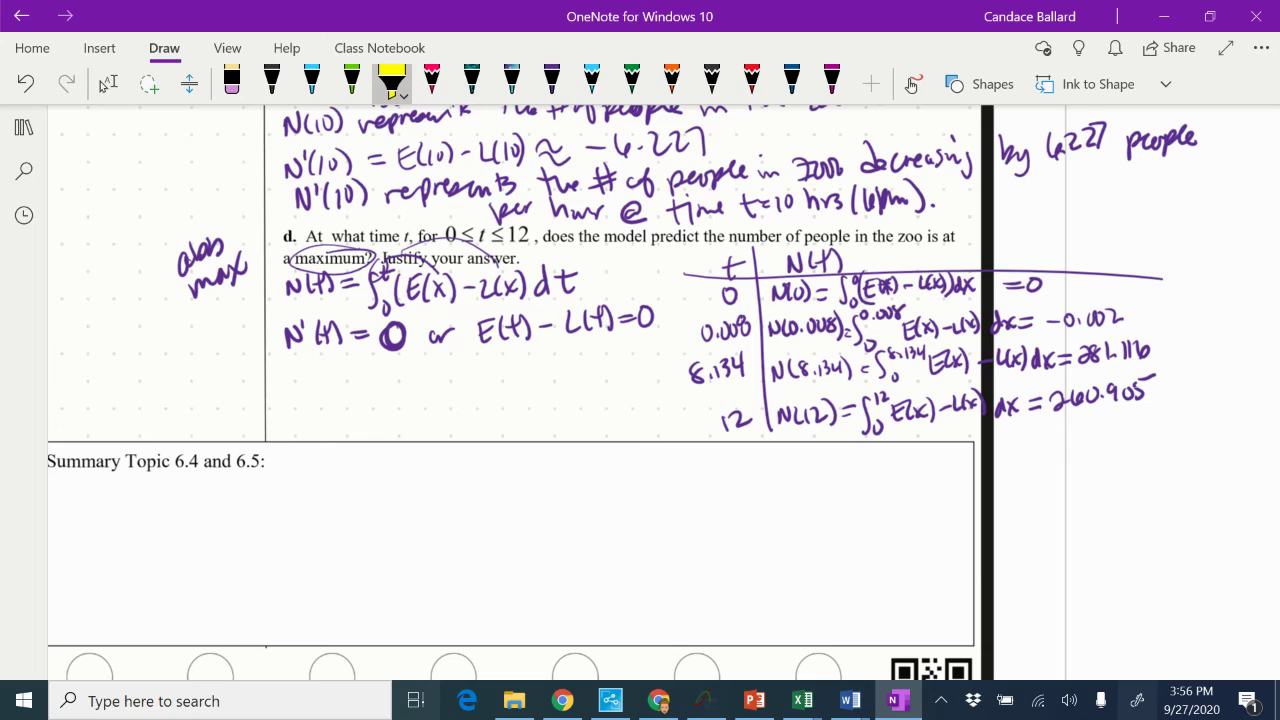
pyautogui.moveTo(1078, 348); pyautogui.dragTo(1165, 346)
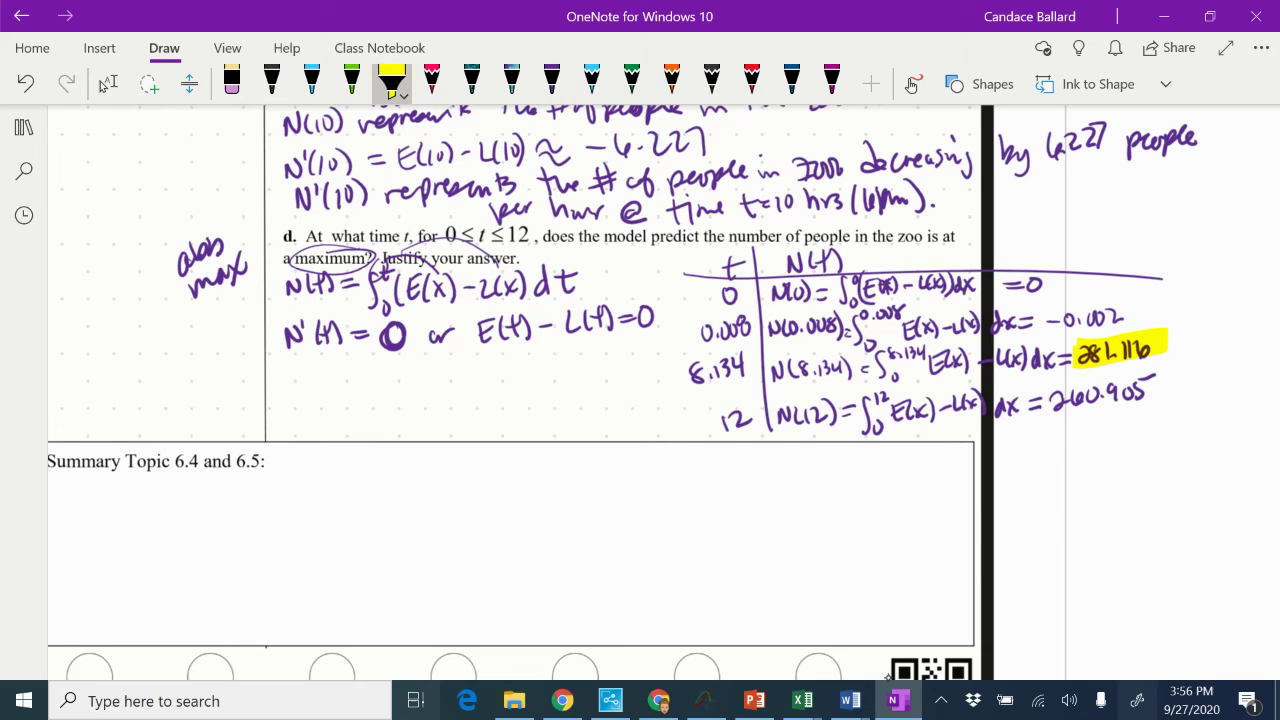
pyautogui.moveTo(655, 385)
pyautogui.mouseDown()
pyautogui.moveTo(738, 342)
pyautogui.moveTo(670, 398)
pyautogui.moveTo(760, 350)
pyautogui.moveTo(768, 366)
pyautogui.mouseUp()
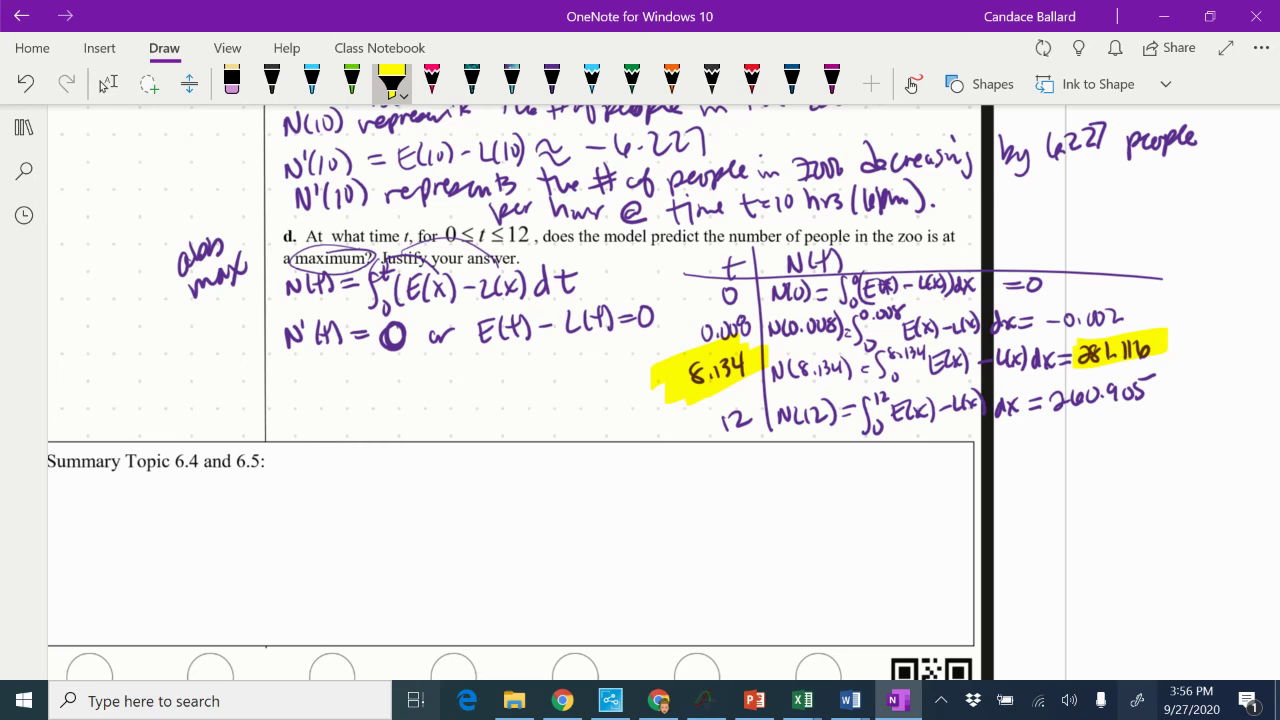
pyautogui.click(431, 80)
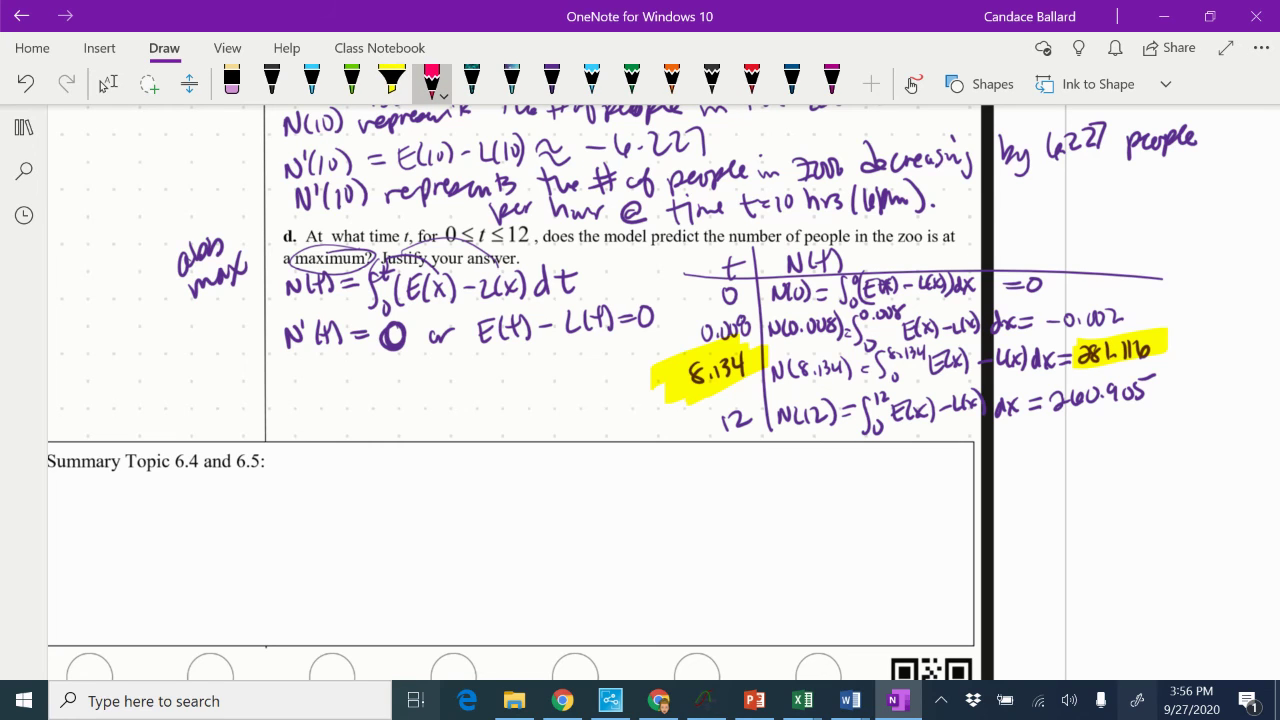
pyautogui.hscroll(10, 600, 400)
# In pink ink, write that the maximum is approx. 281 people, occurring at time t.
pyautogui.click(108, 83)
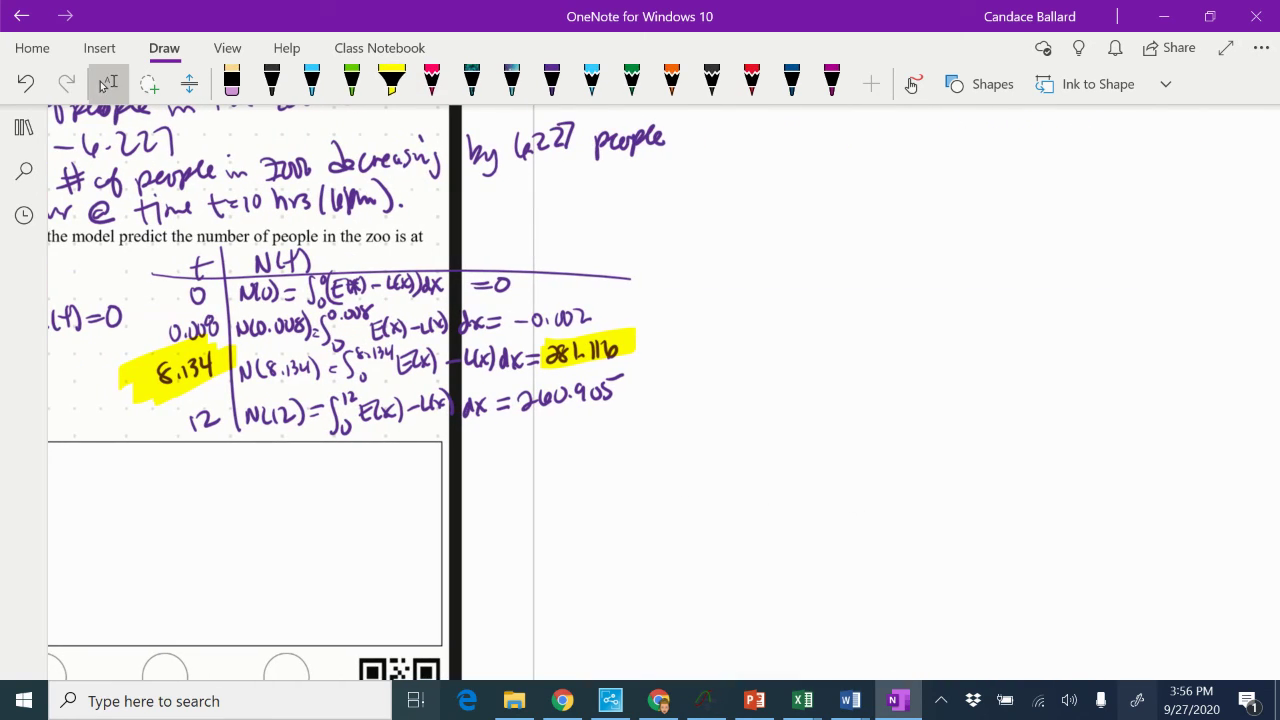
pyautogui.click(431, 80)
pyautogui.moveTo(682, 296)
pyautogui.mouseDown()
pyautogui.moveTo(698, 318)
pyautogui.moveTo(1008, 170)
pyautogui.moveTo(716, 386)
pyautogui.moveTo(838, 290)
pyautogui.moveTo(1070, 180)
pyautogui.mouseUp()
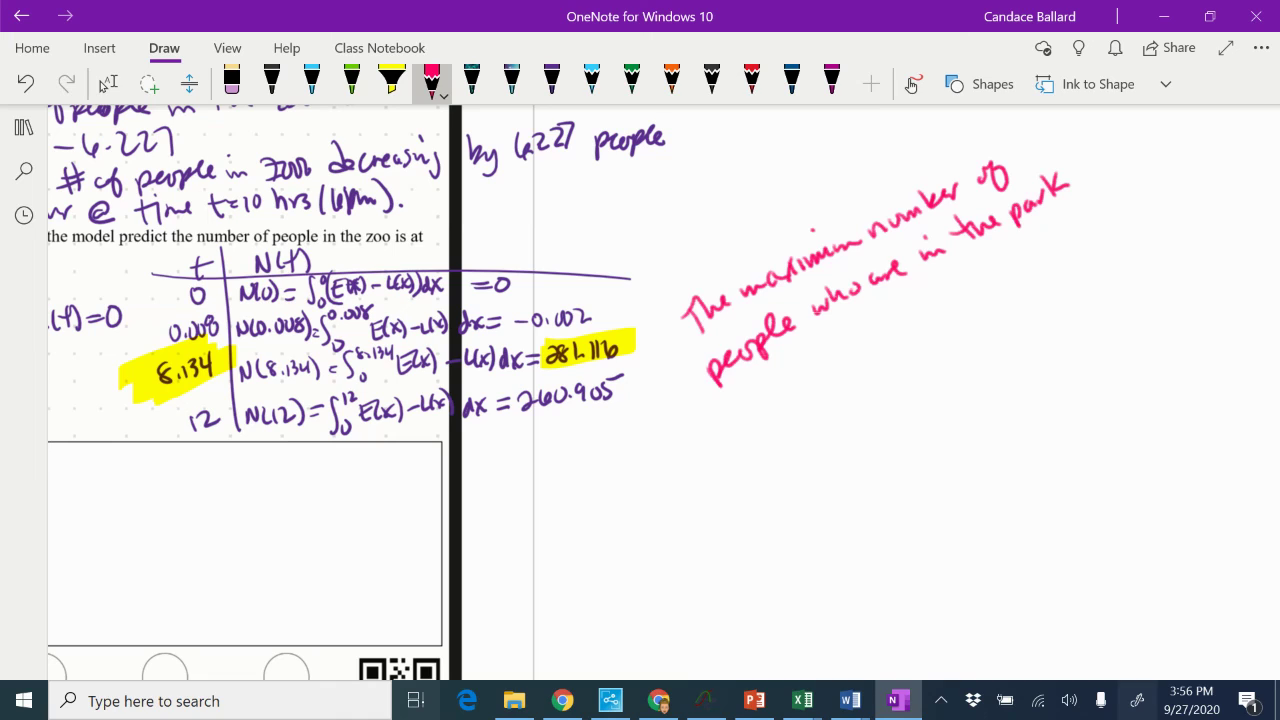
pyautogui.moveTo(748, 405)
pyautogui.mouseDown()
pyautogui.moveTo(942, 282)
pyautogui.moveTo(974, 297)
pyautogui.moveTo(994, 266)
pyautogui.moveTo(1046, 244)
pyautogui.moveTo(1118, 180)
pyautogui.moveTo(1138, 186)
pyautogui.mouseUp()
pyautogui.moveTo(778, 434)
pyautogui.mouseDown()
pyautogui.moveTo(766, 448)
pyautogui.moveTo(892, 360)
pyautogui.moveTo(976, 330)
pyautogui.moveTo(958, 318)
pyautogui.moveTo(1032, 286)
pyautogui.mouseUp()
# Finish the sentence with '= 8.134hrs.' and underline 8.134hrs.
pyautogui.moveTo(1024, 297)
pyautogui.mouseDown()
pyautogui.moveTo(1140, 240)
pyautogui.moveTo(1150, 222)
pyautogui.mouseUp()
pyautogui.click(1156, 226)
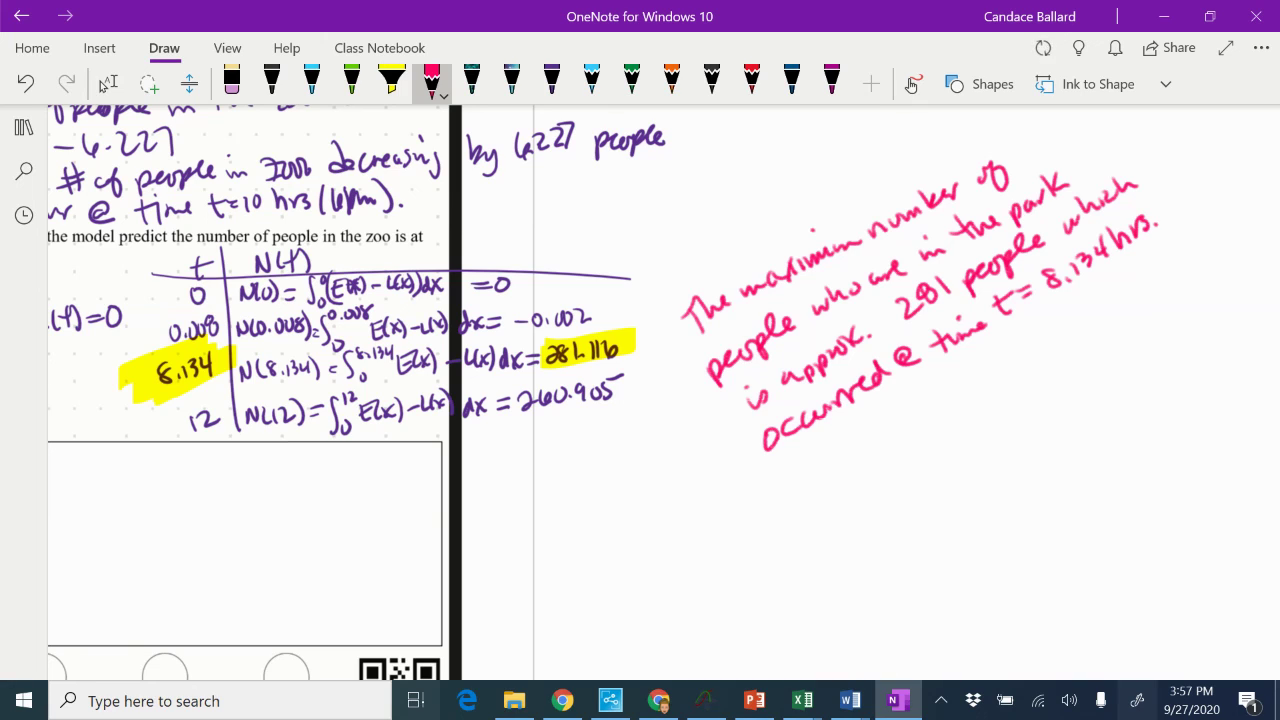
pyautogui.moveTo(1038, 293); pyautogui.dragTo(1138, 263)
pyautogui.moveTo(1060, 323); pyautogui.dragTo(1140, 278)
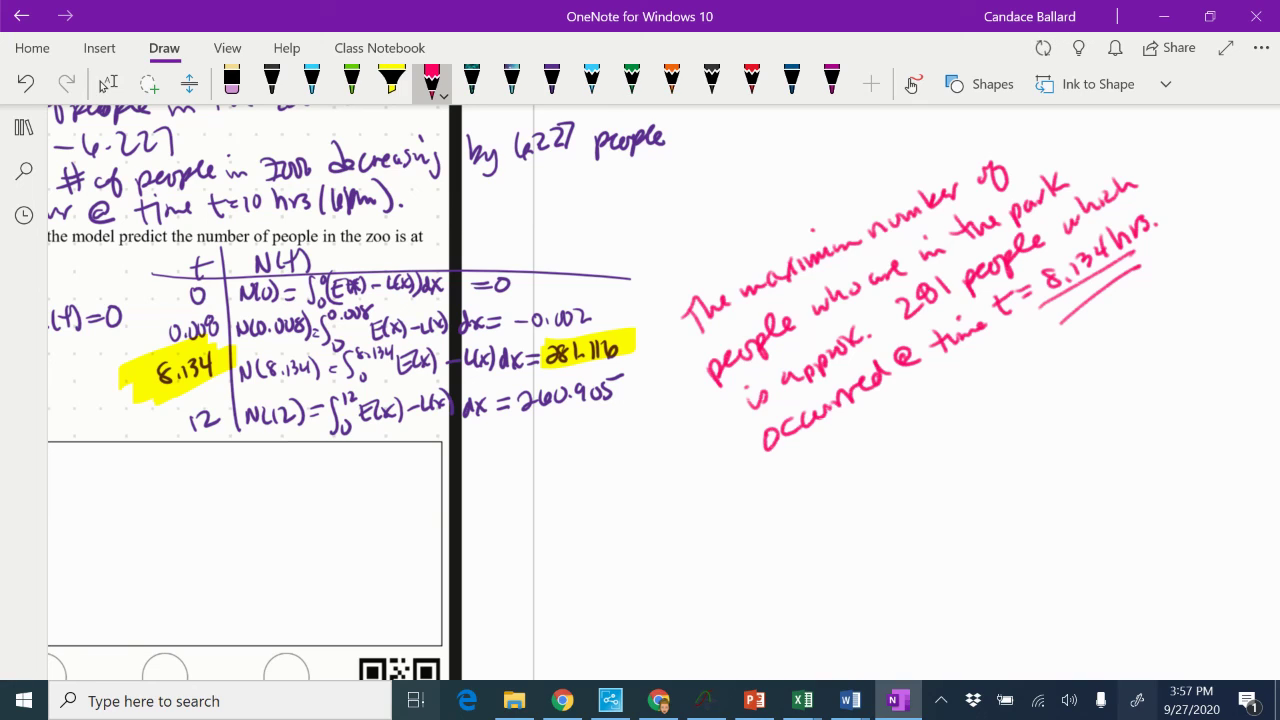